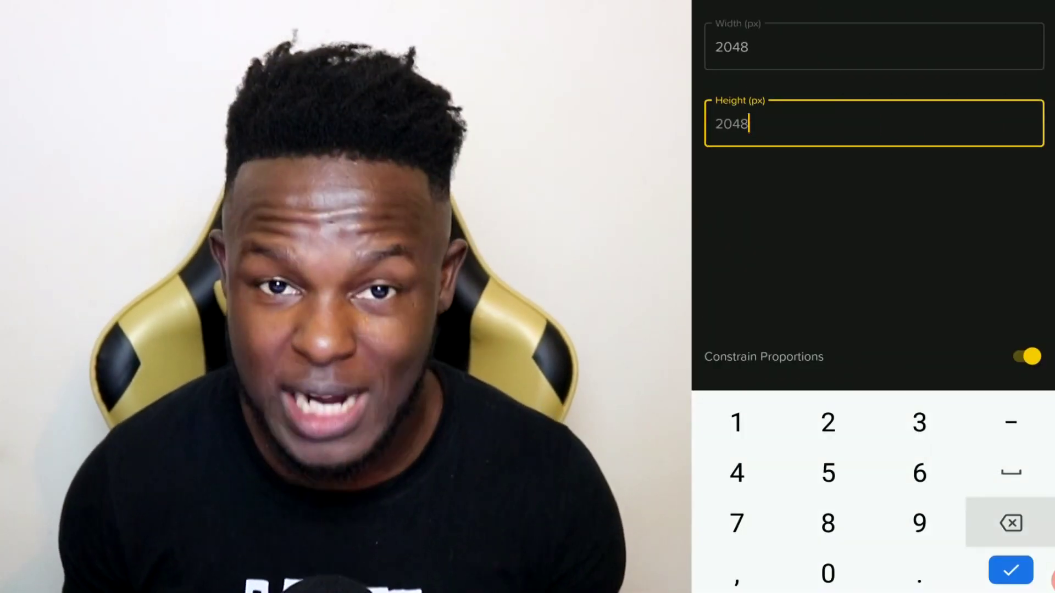
- Create a blank custom canvas of 8000 × 8000 px with proportions constrained
key("BackSpace")
key("BackSpace")
key("BackSpace")
key("BackSpace")
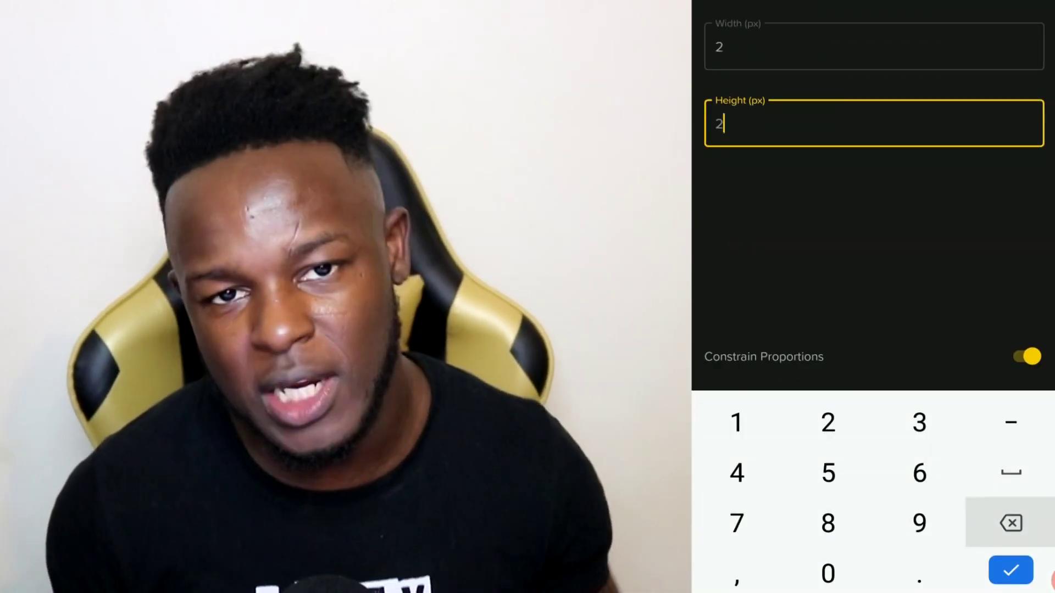
type("8000")
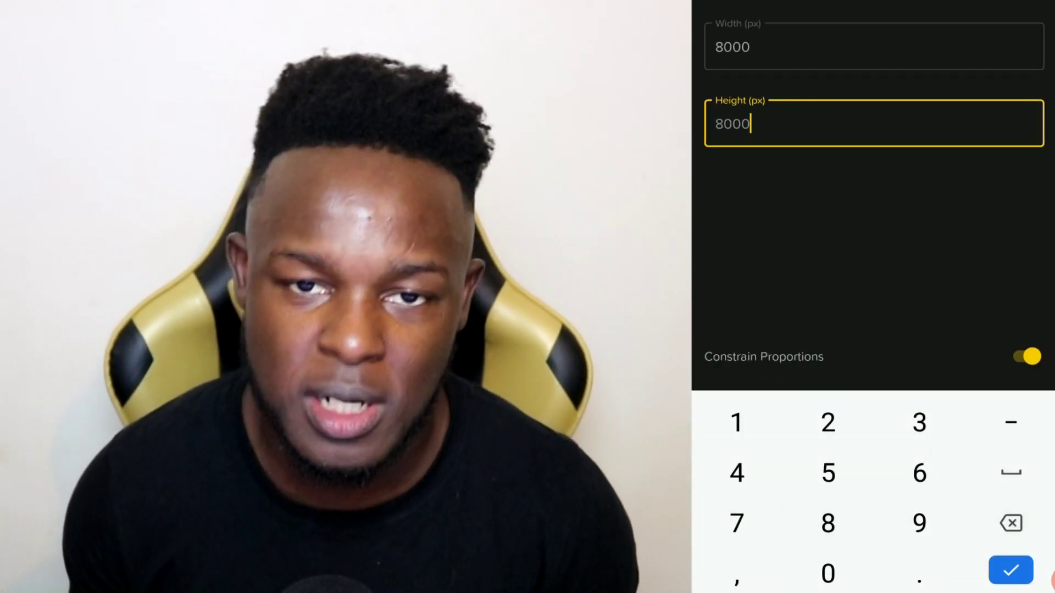
key("Return")
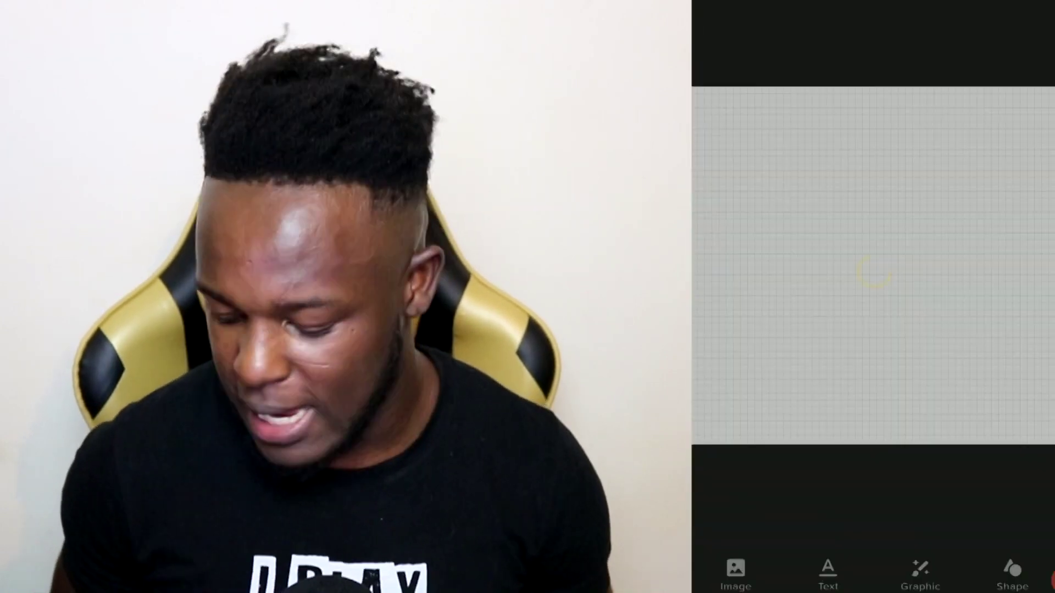
- Add a centred two-line text reading "Your DESIGN" to the canvas in a bold all-caps font
left_click(828, 566)
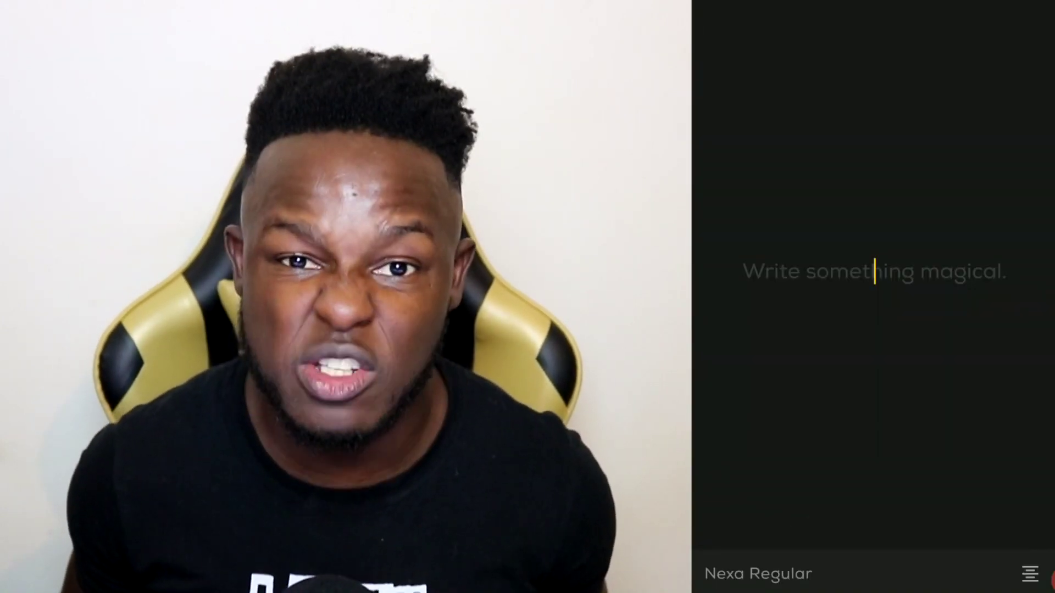
type("Your")
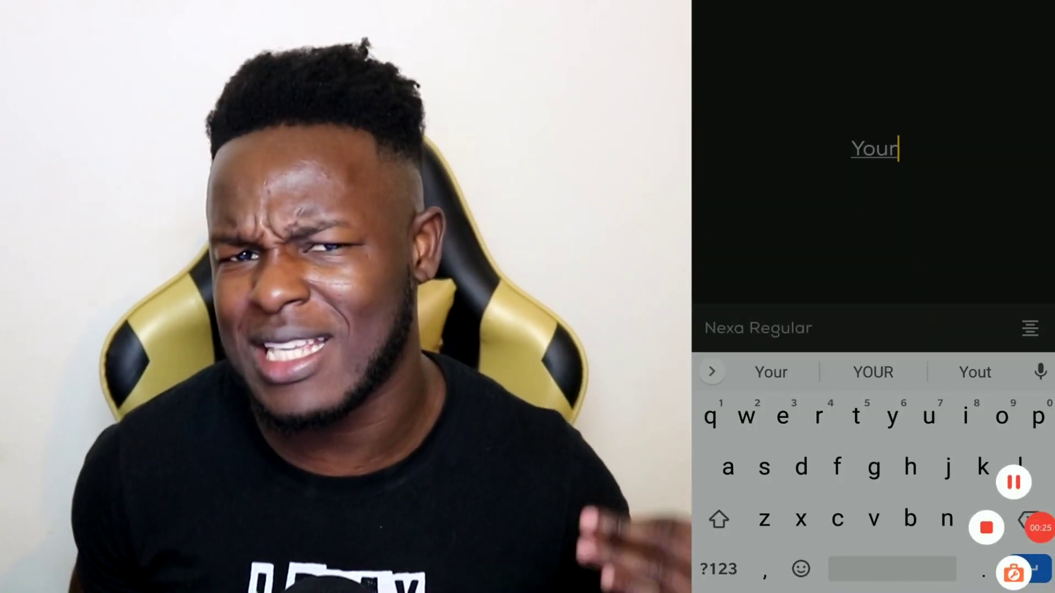
key("Return")
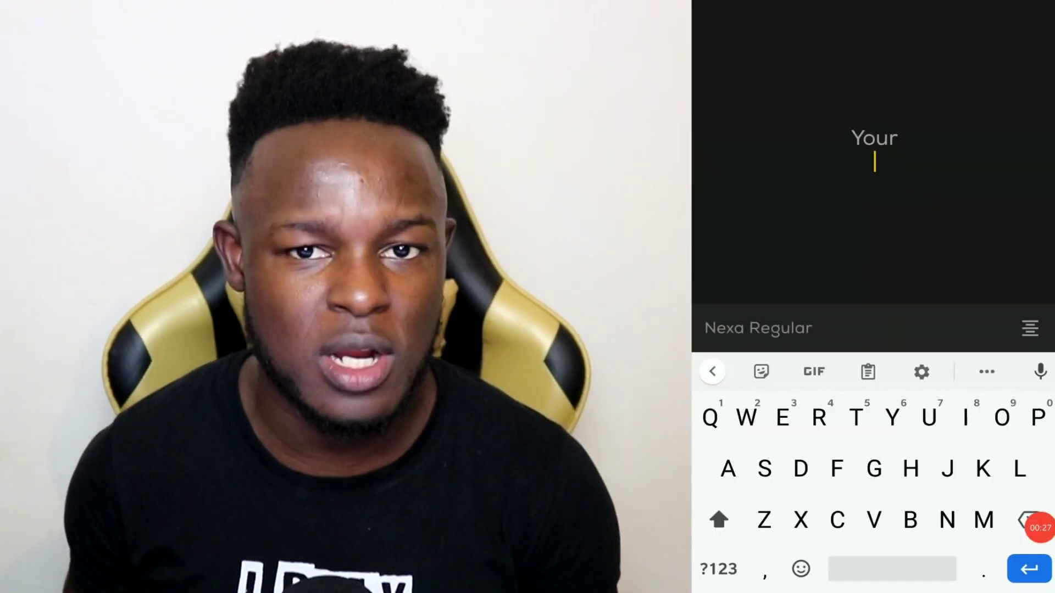
type("DESIGNS")
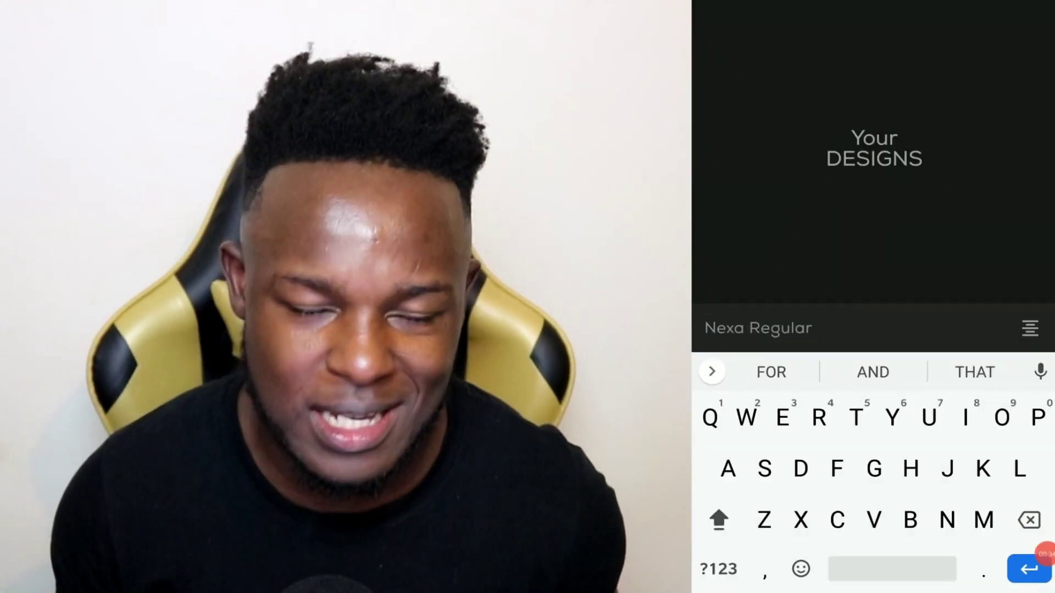
key("BackSpace")
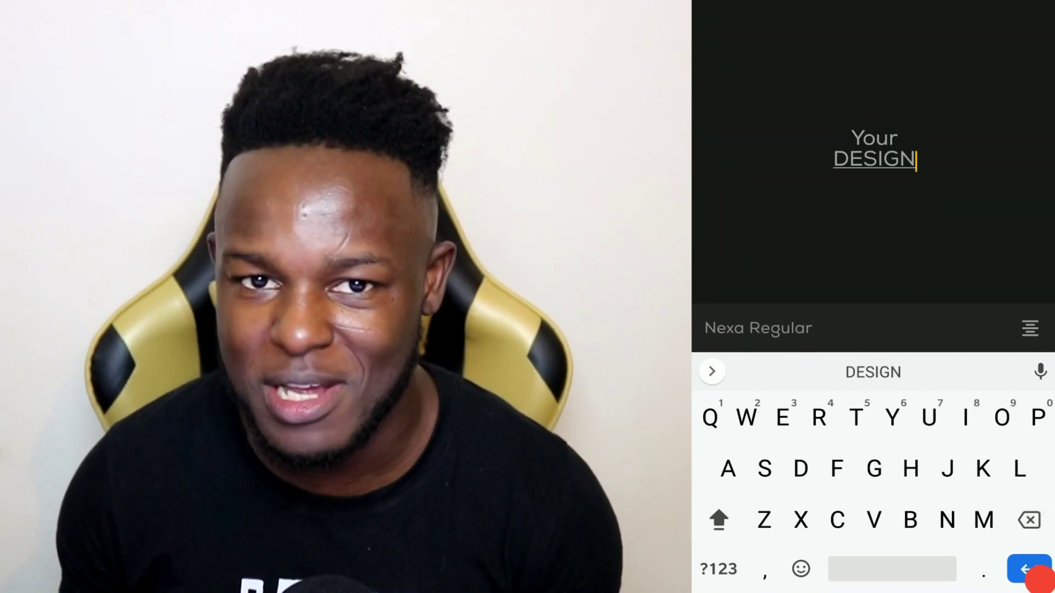
key("Return")
left_click_drag(962, 514, 874, 514)
scroll(874, 514, "down", 1)
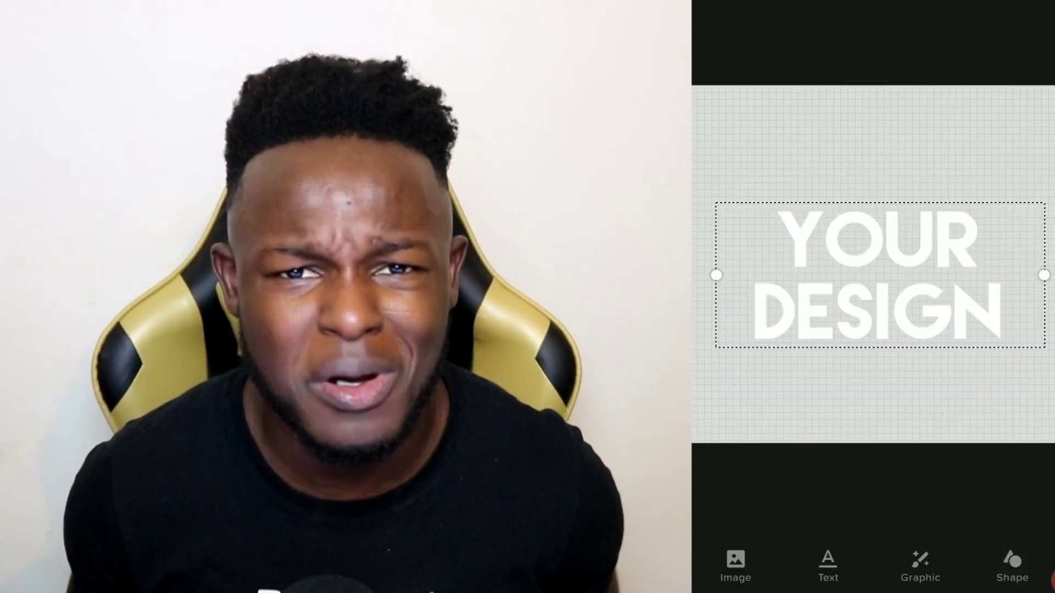
- Add the free thick horizontal line from the "Basic Shapes by Over" graphics collection to the design
left_click(920, 563)
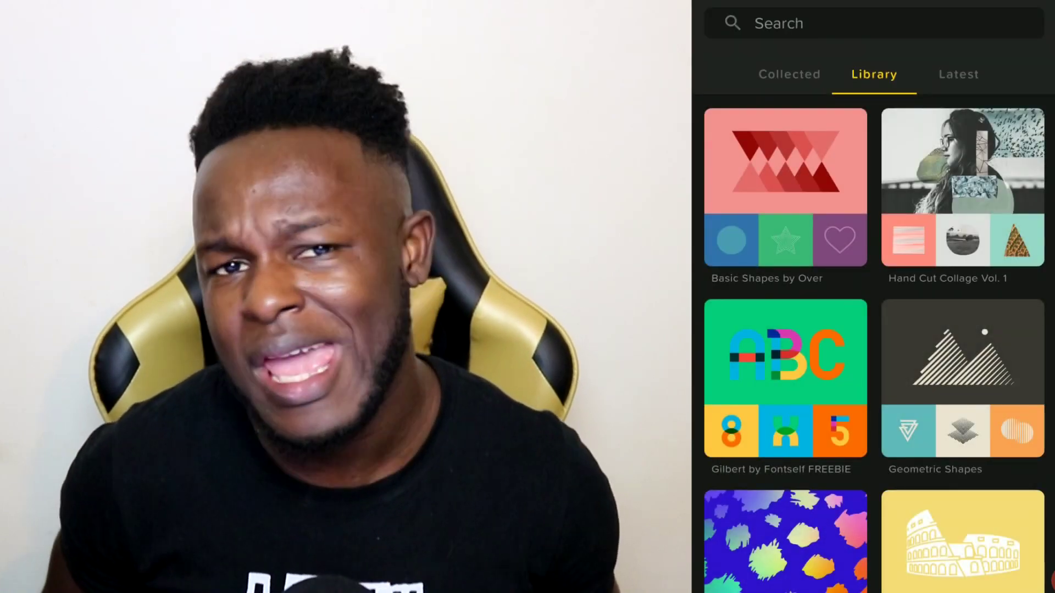
left_click(786, 187)
scroll(873, 297, "down", 15)
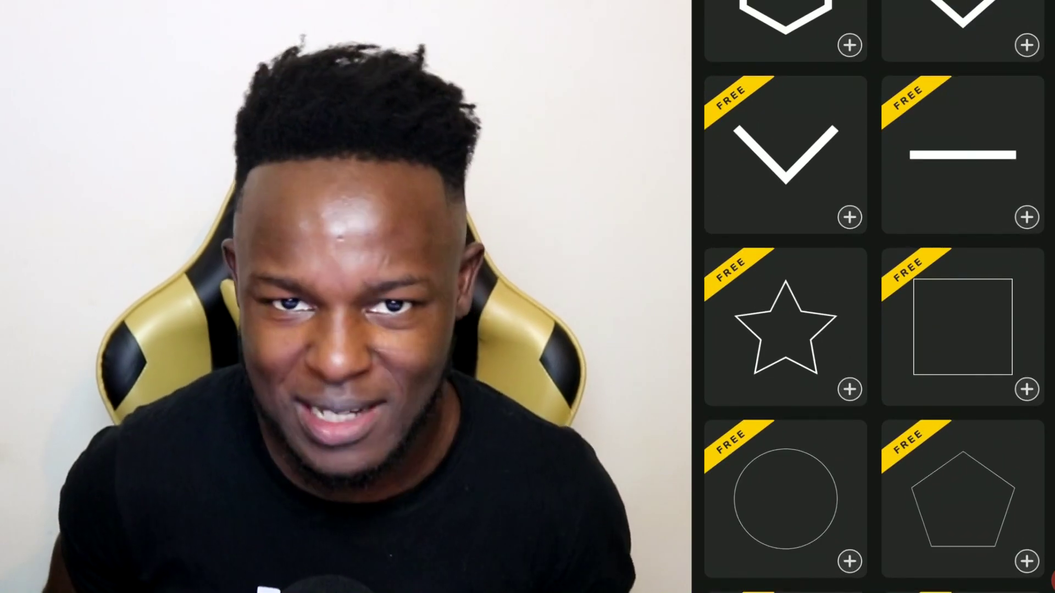
left_click(963, 159)
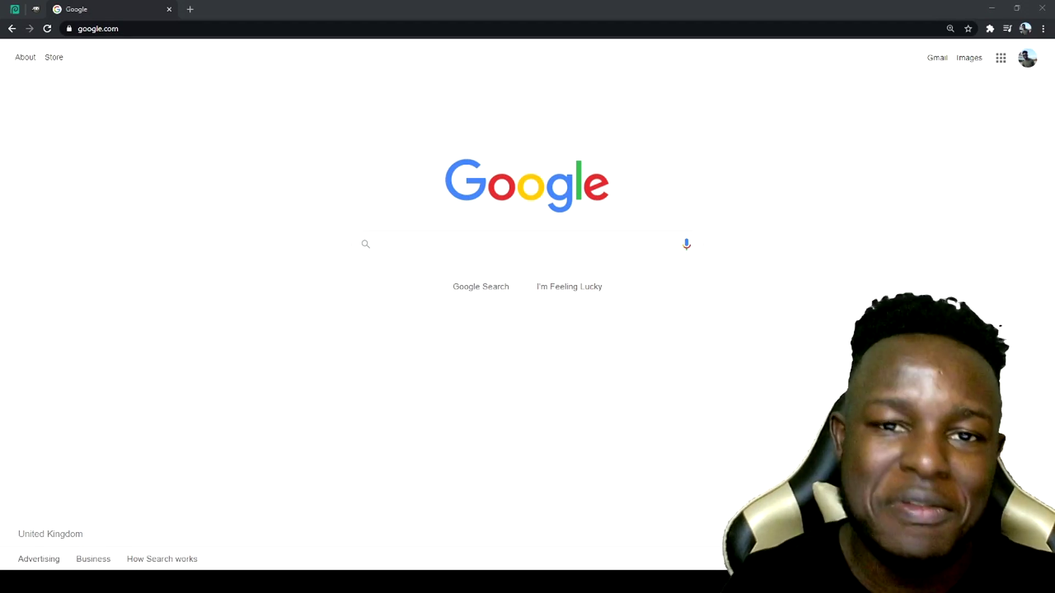
- Switch to the web browser and search Google for "pixlr"
type("pixlr")
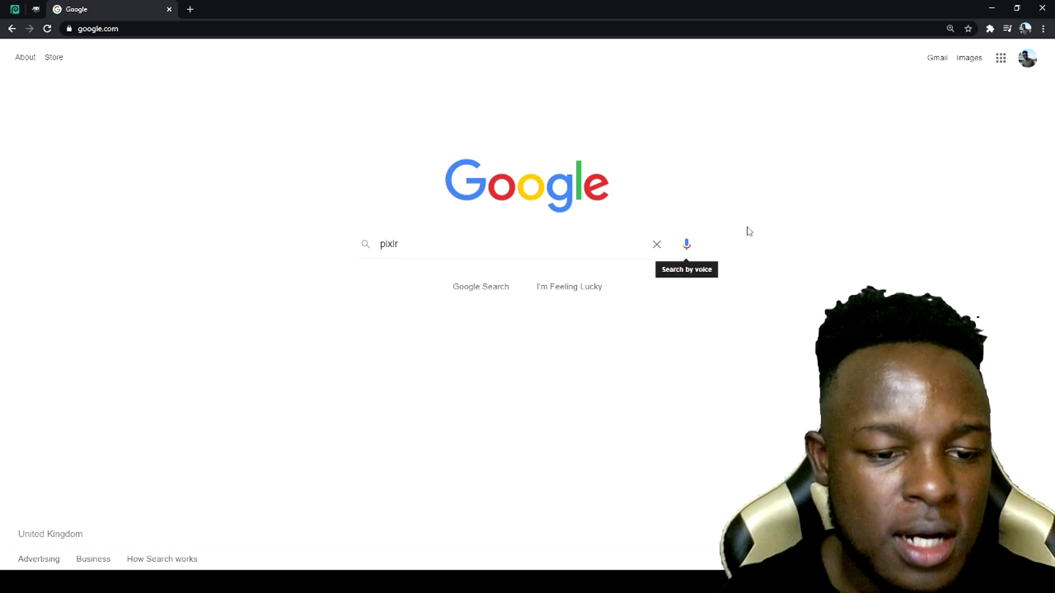
left_click(575, 250)
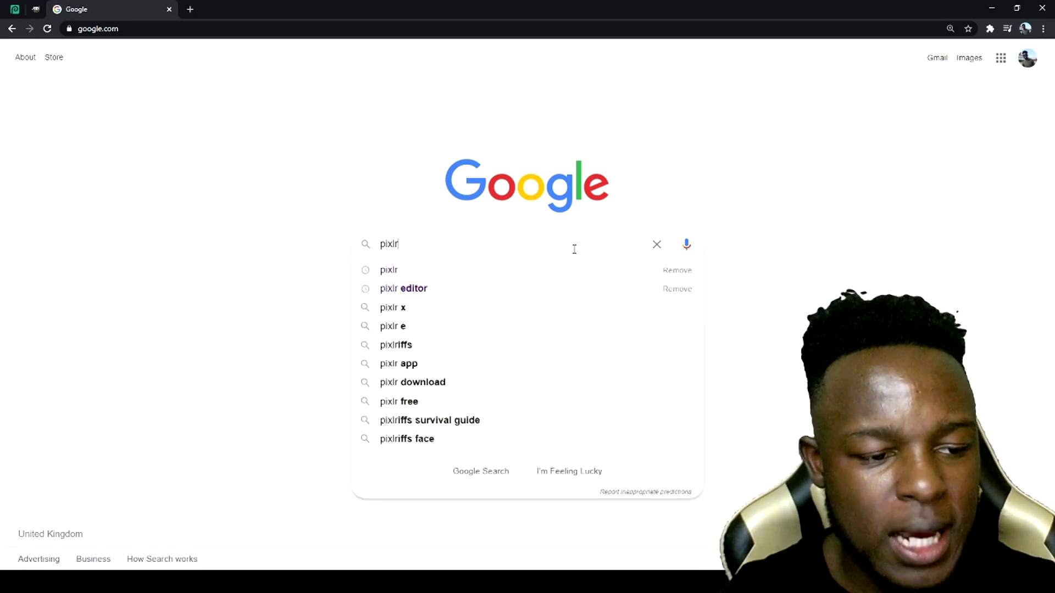
key("Return")
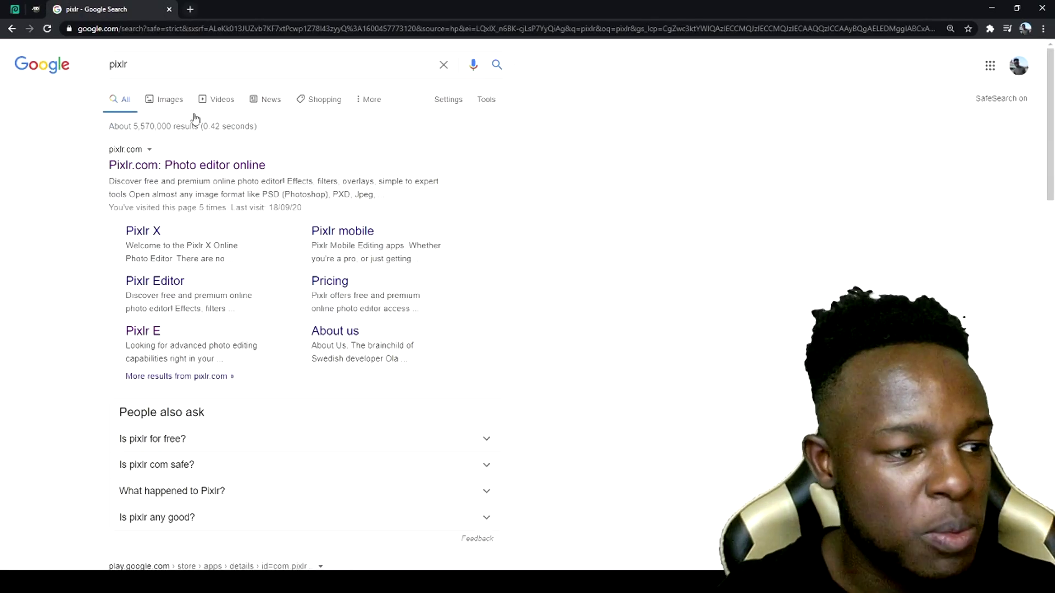
- Open the advanced Pixlr E editor from the Pixlr.com site and bring up its settings for a new image
left_click(211, 164)
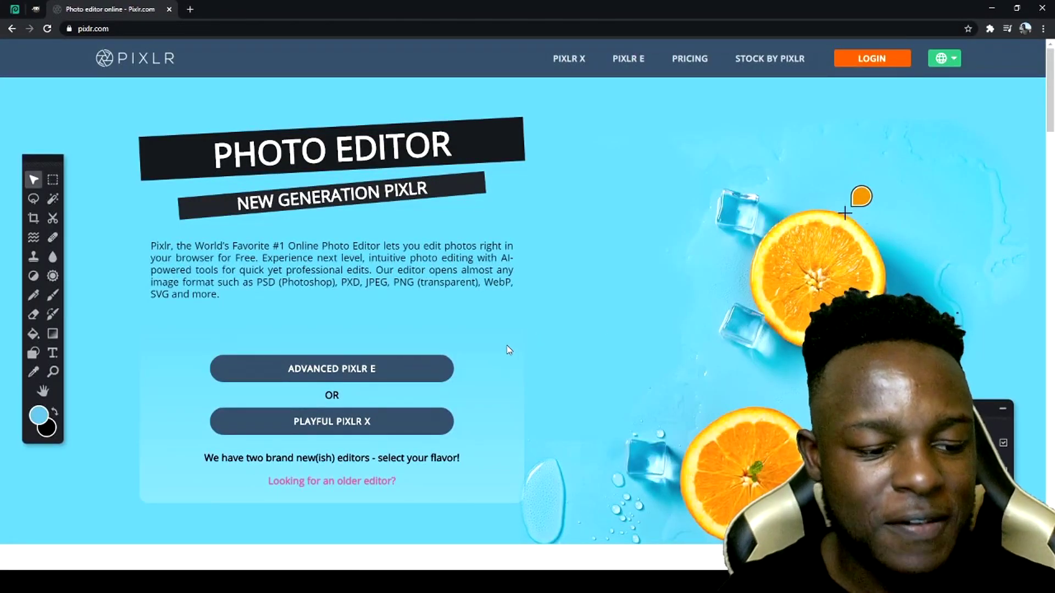
left_click(426, 369)
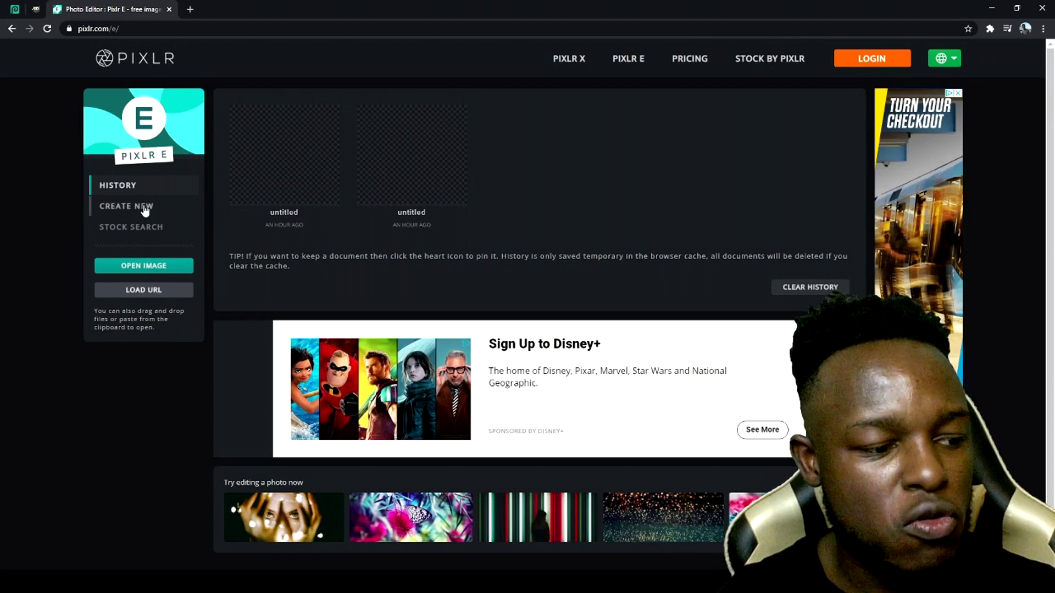
left_click(144, 207)
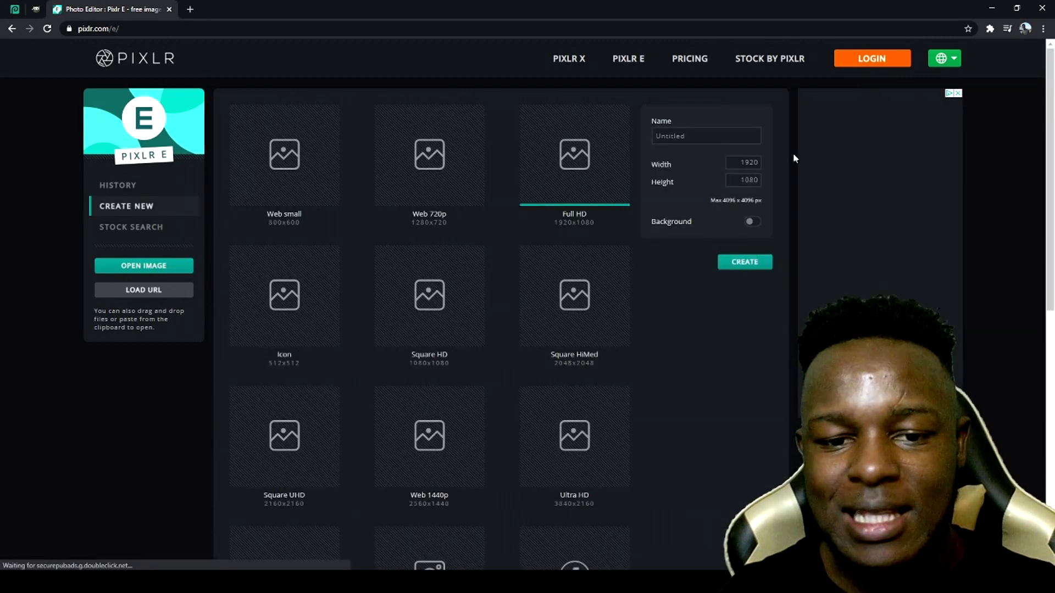
left_click(716, 137)
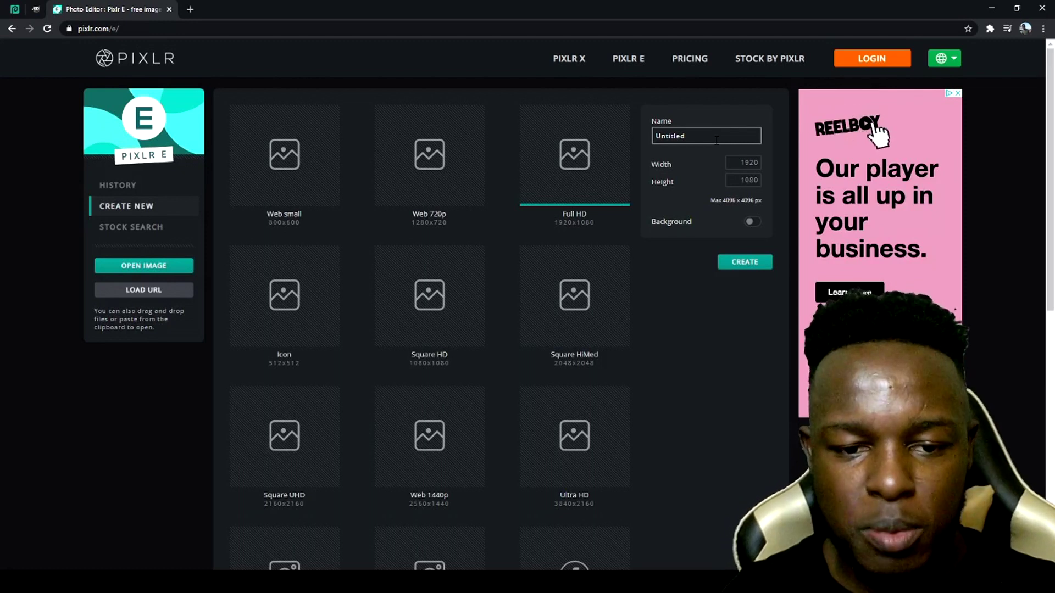
left_click_drag(737, 163, 775, 160)
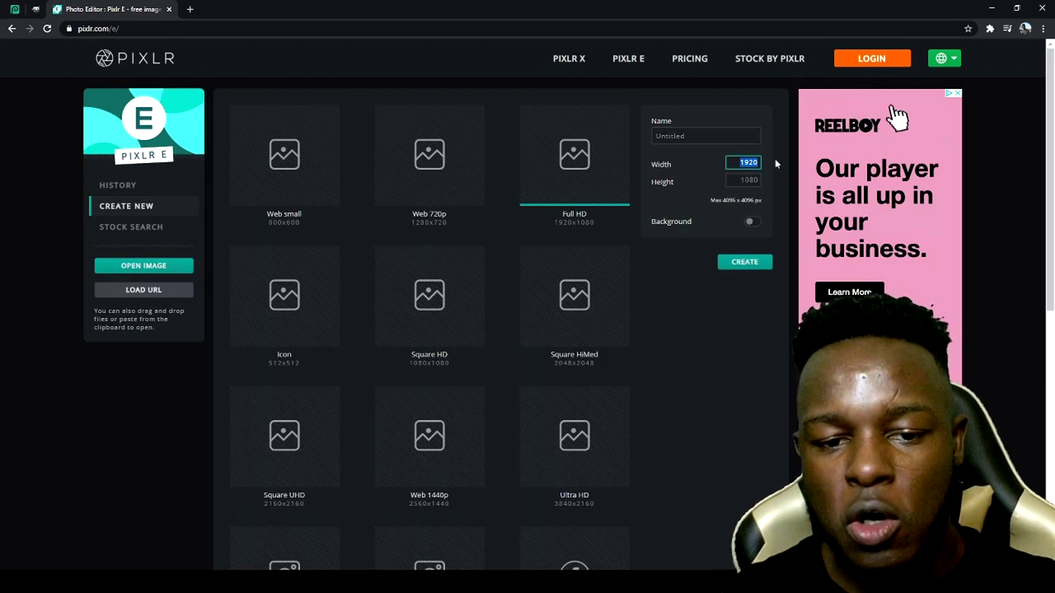
type("500")
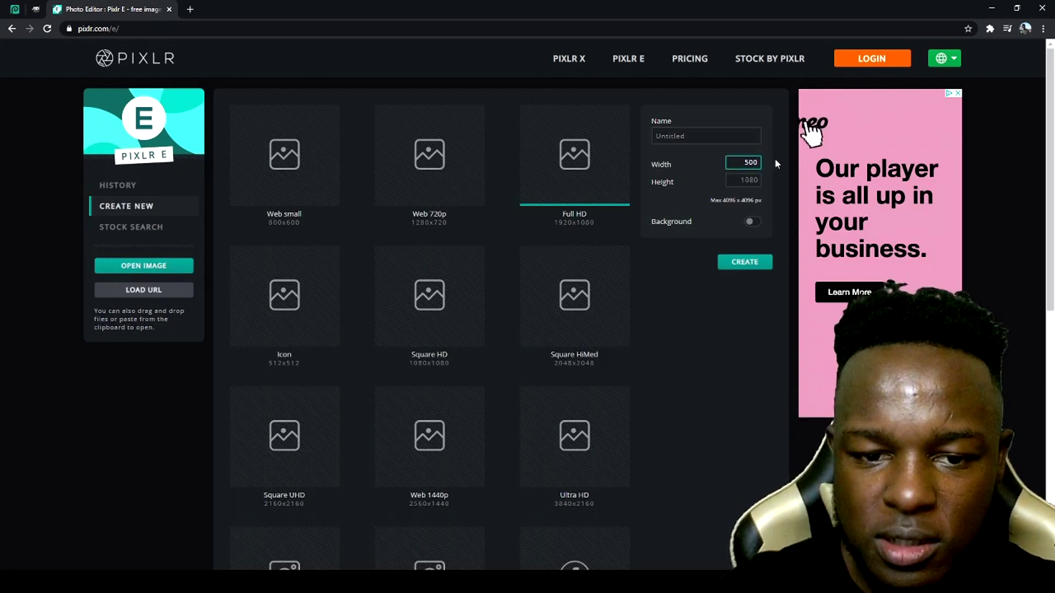
type("0")
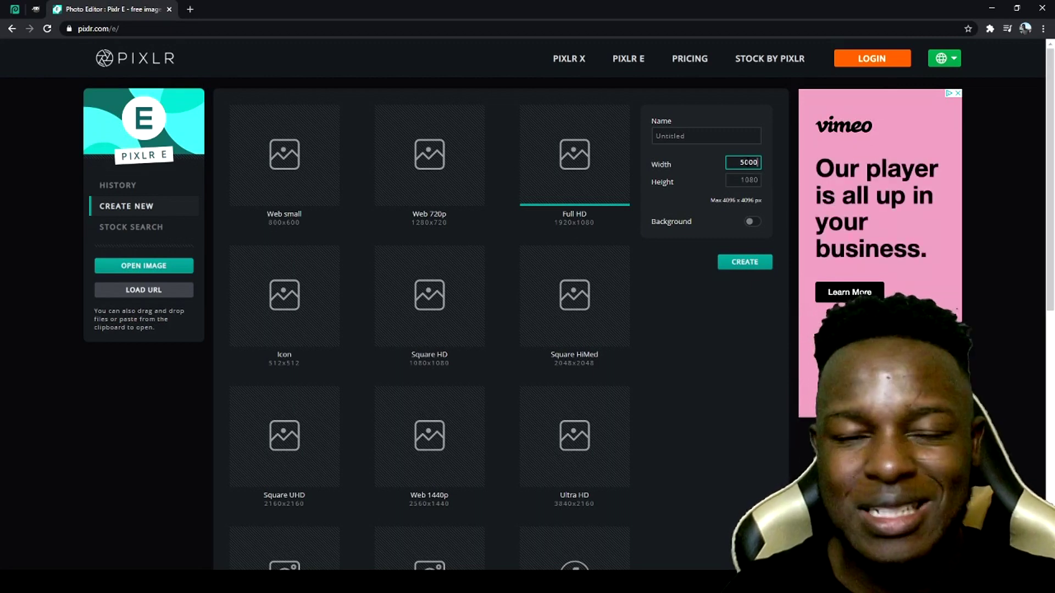
- Create a new untitled image 4096 px wide and 4096 px high without a background
double_click(735, 167)
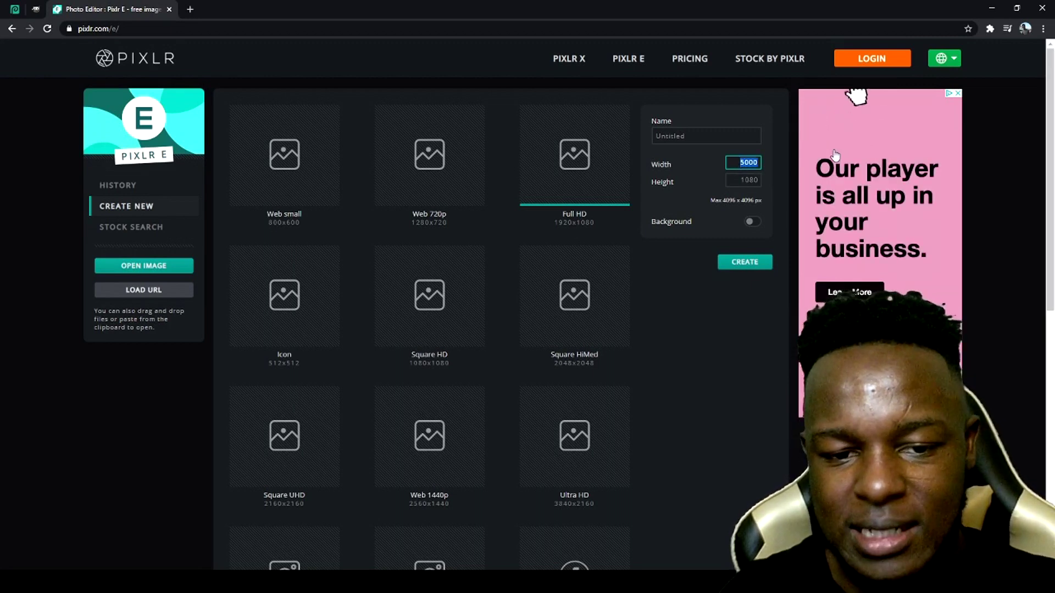
type("4096")
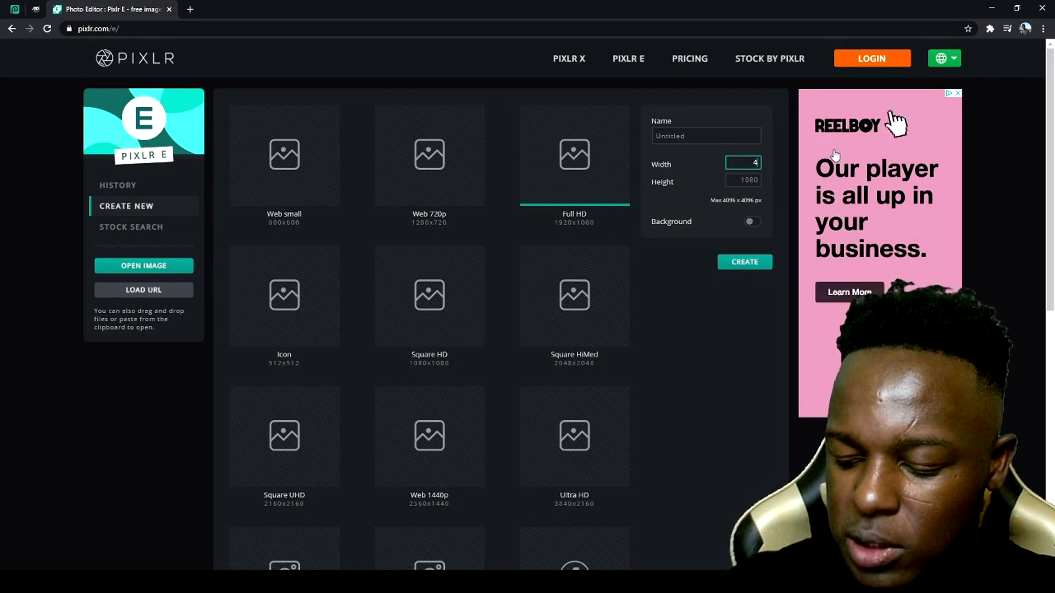
key("Tab")
type("4096")
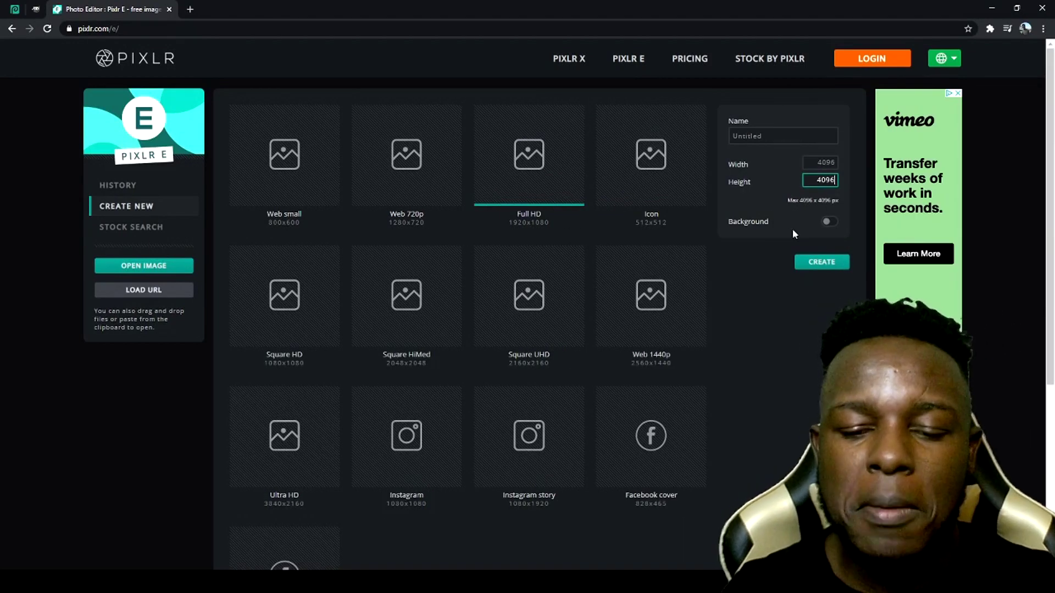
left_click(824, 265)
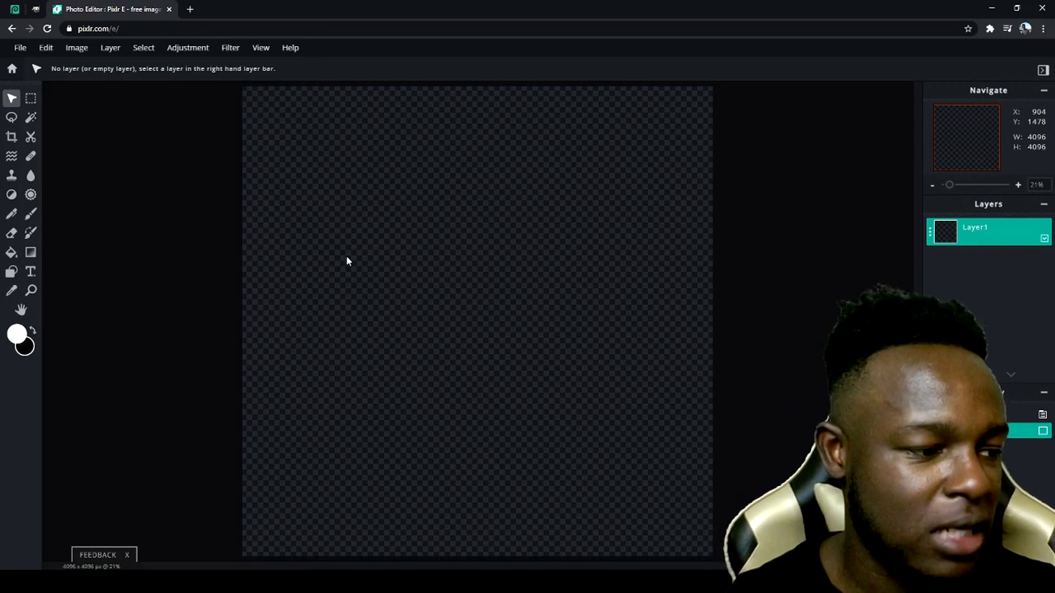
- Add a new text layer to the blank canvas and replace its placeholder with "COOL QUOTE HERE"
key("t")
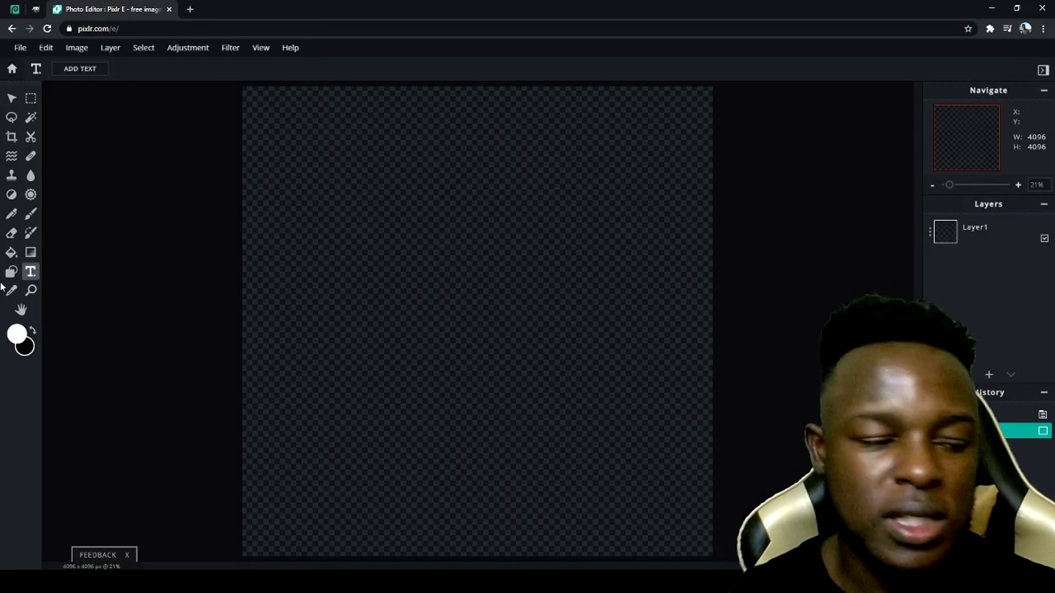
left_click(434, 247)
right_click(434, 248)
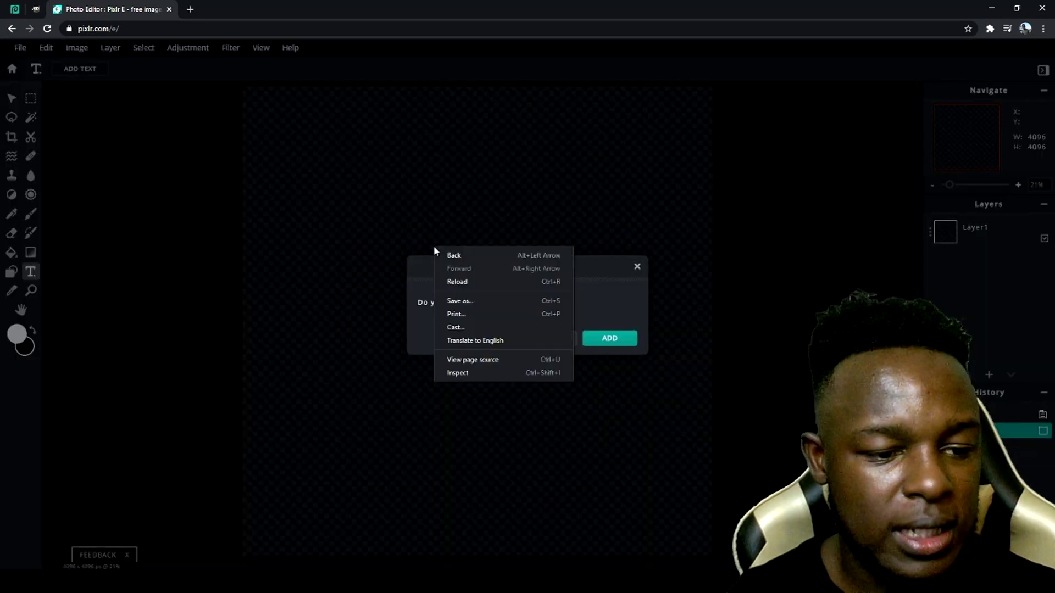
left_click(604, 309)
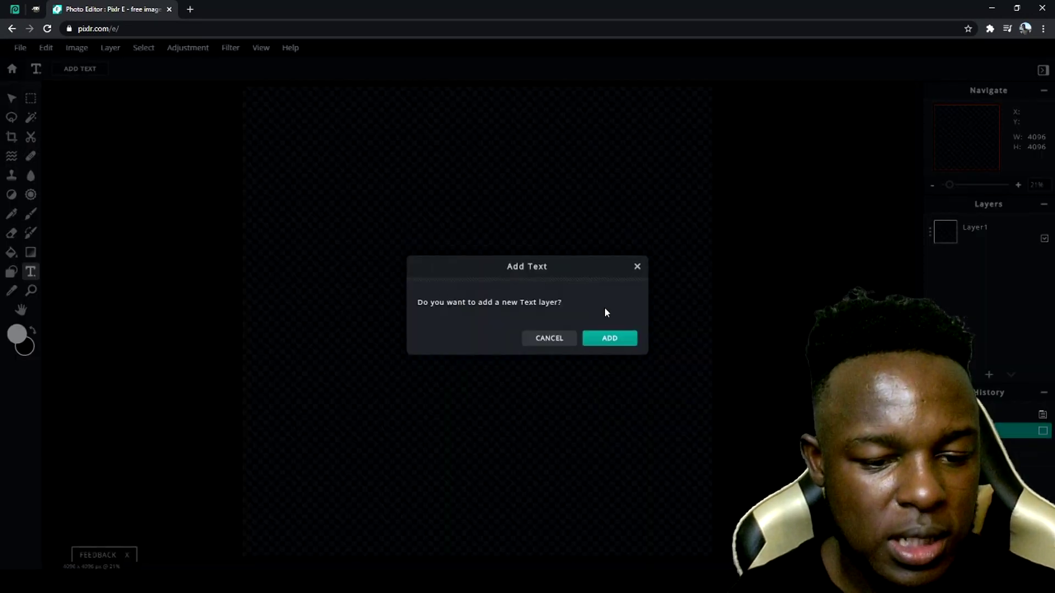
left_click(617, 340)
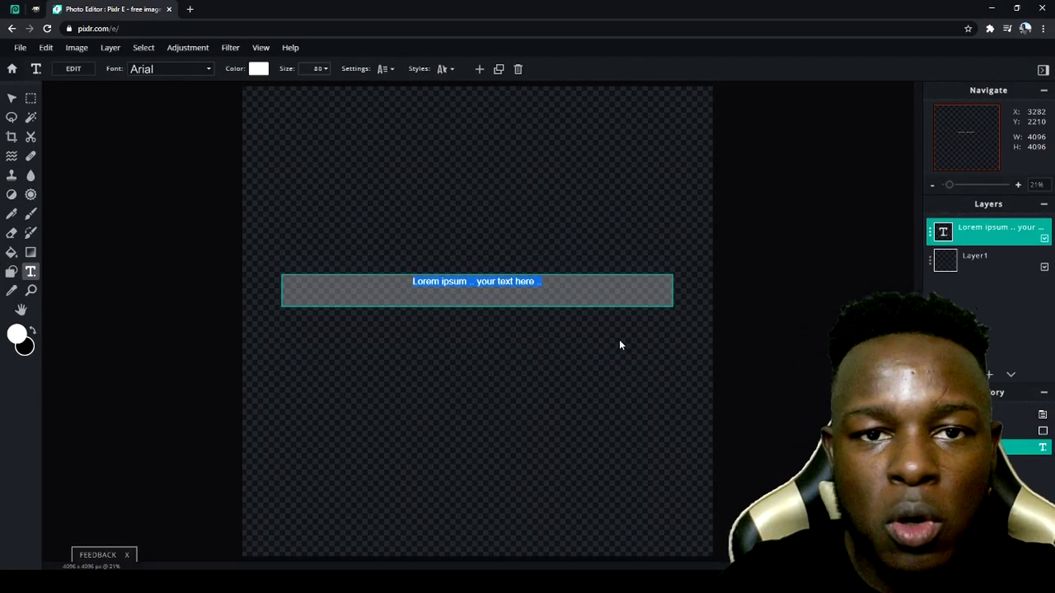
type("Co")
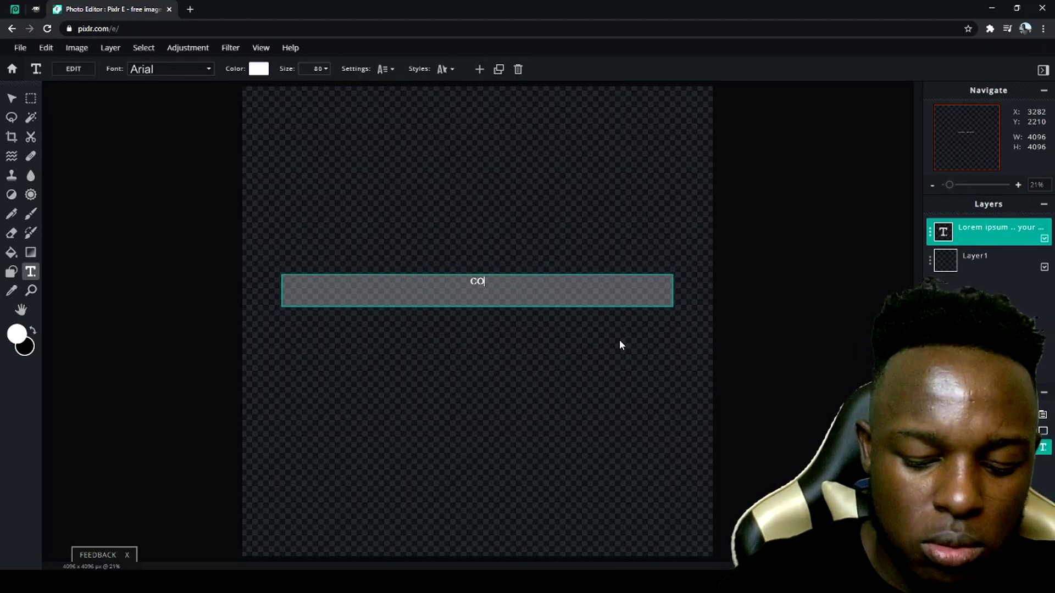
type("OL QUO")
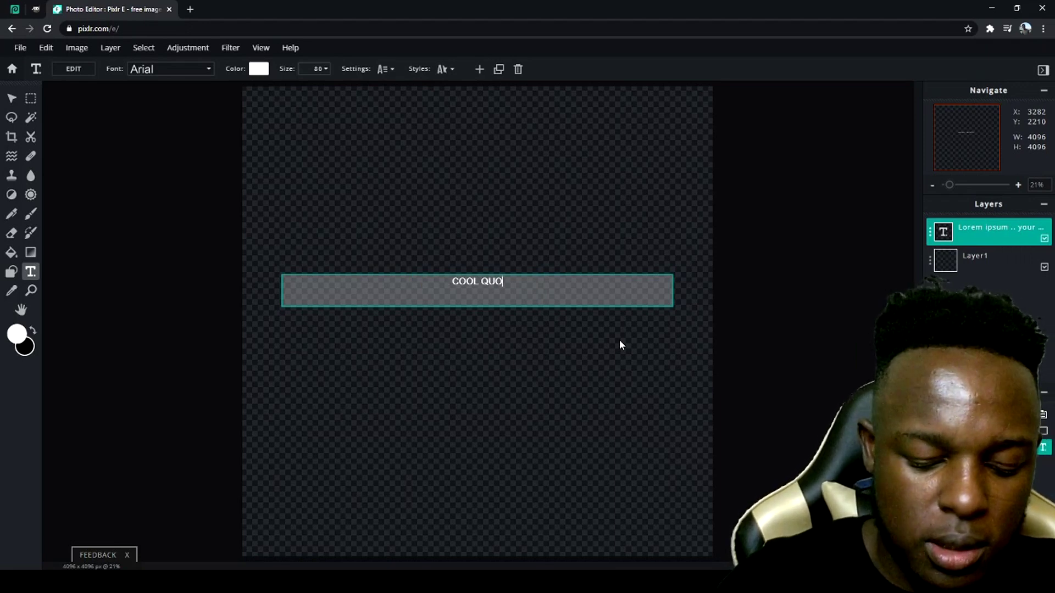
type("TE HERE")
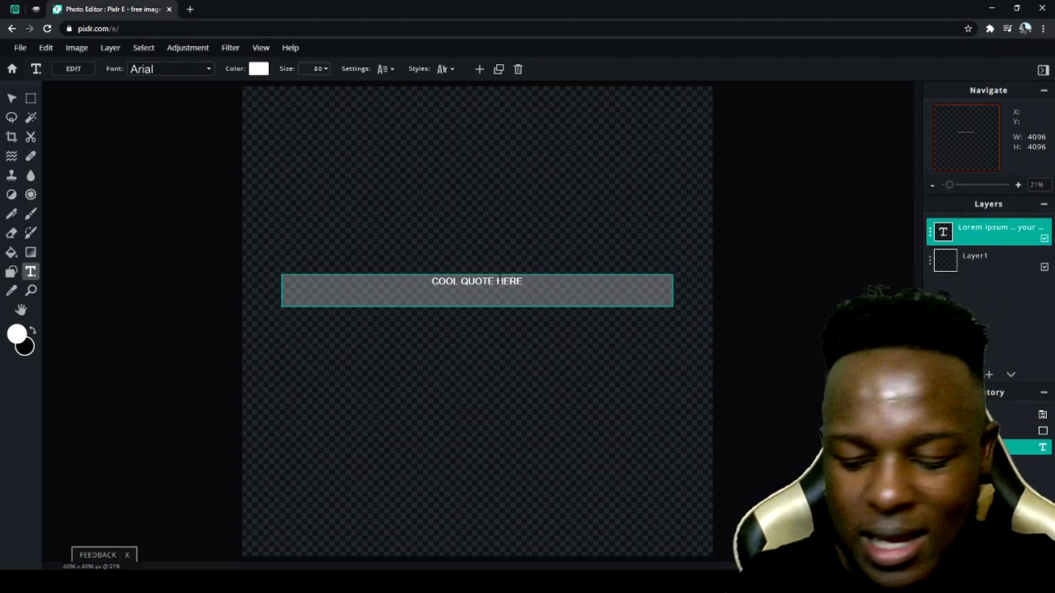
- Enlarge the "COOL QUOTE HERE" text to a font size of about 693
left_click(323, 69)
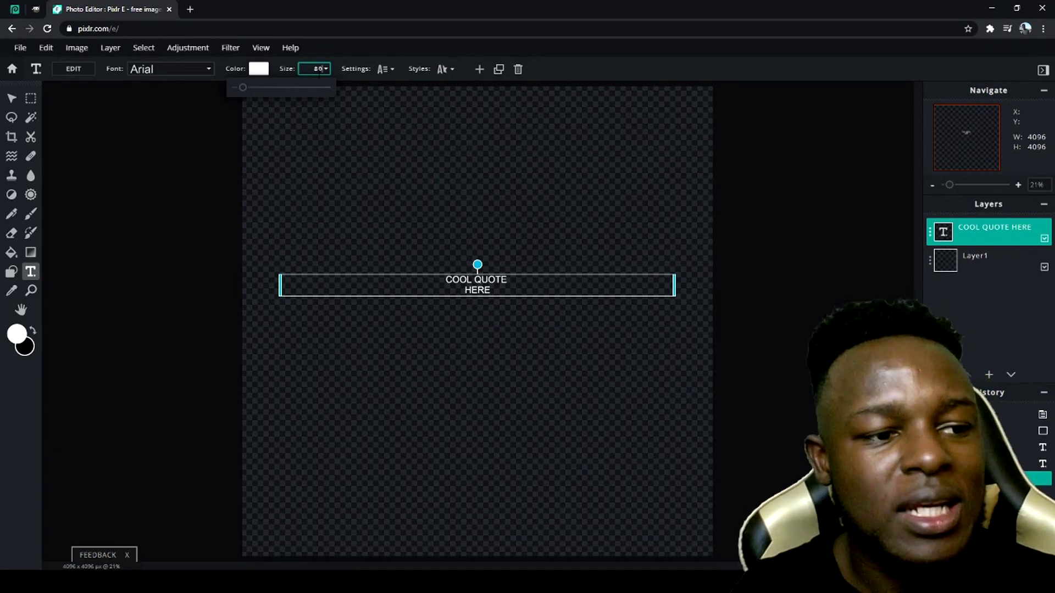
left_click_drag(253, 88, 300, 87)
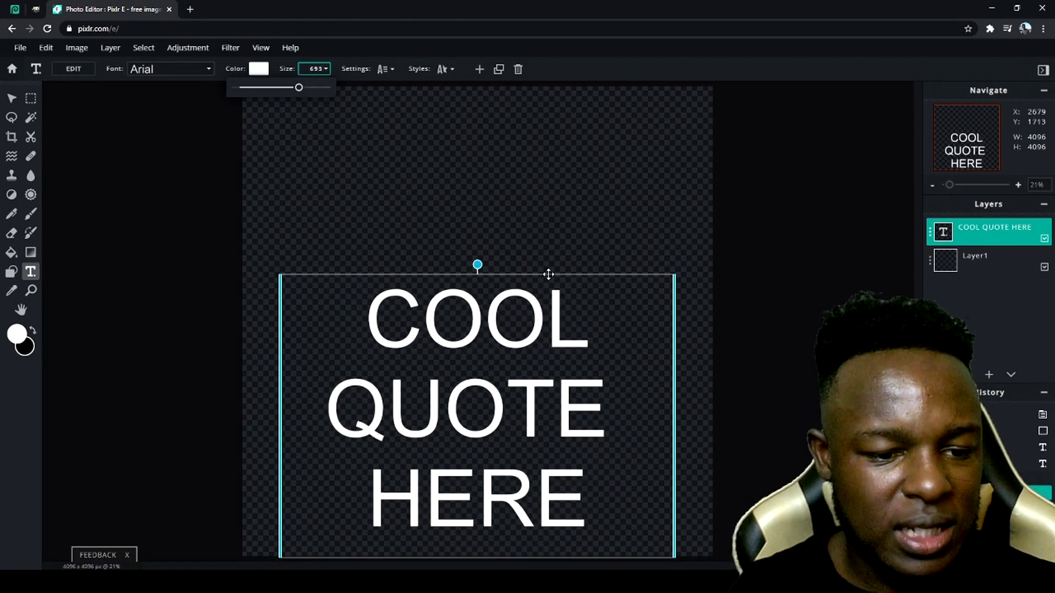
- Move the "COOL QUOTE HERE" text up towards the canvas centre and set its font to Baangkarr Press
left_click_drag(525, 317, 540, 210)
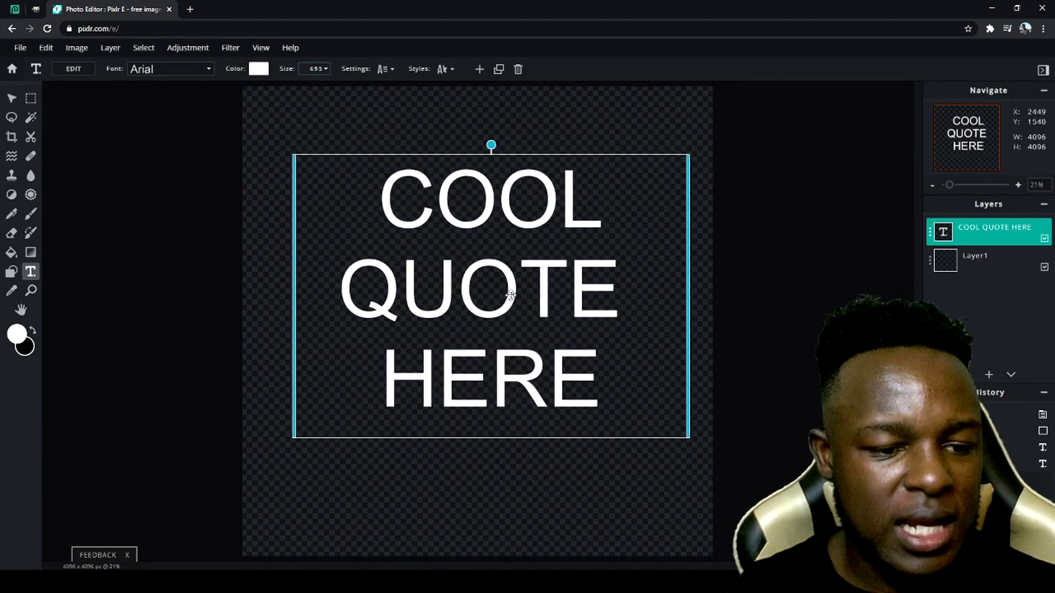
double_click(488, 287)
left_click(505, 242)
left_click(527, 364)
double_click(532, 332)
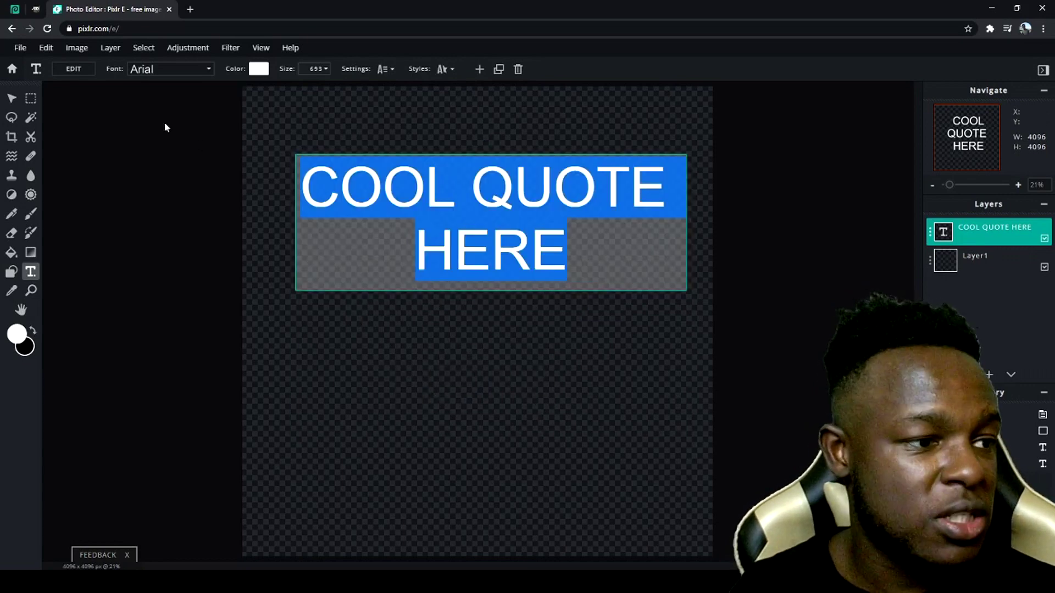
left_click(209, 71)
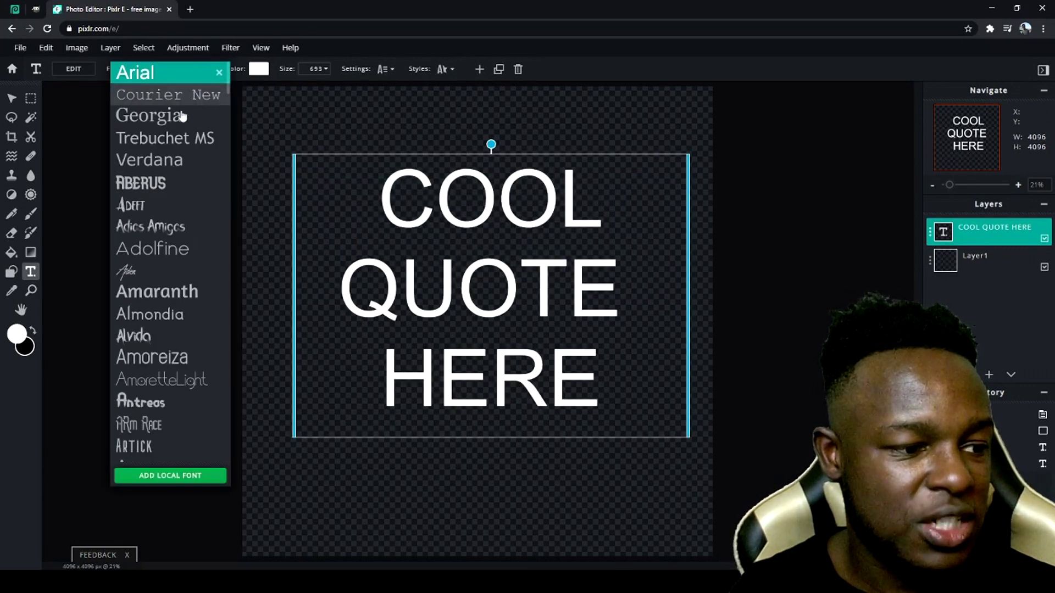
scroll(172, 174, "down", 7)
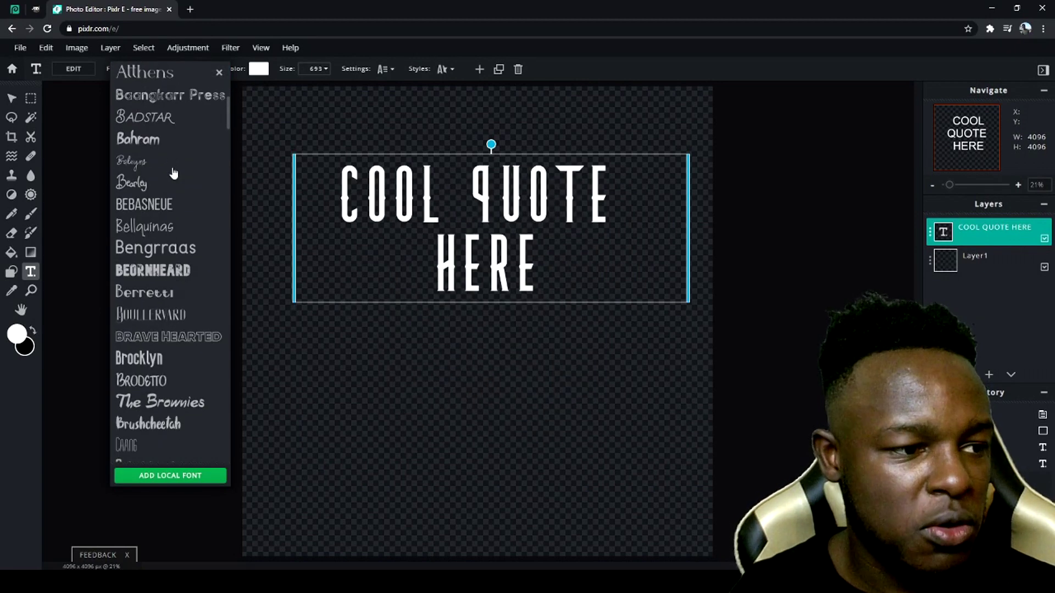
left_click(169, 97)
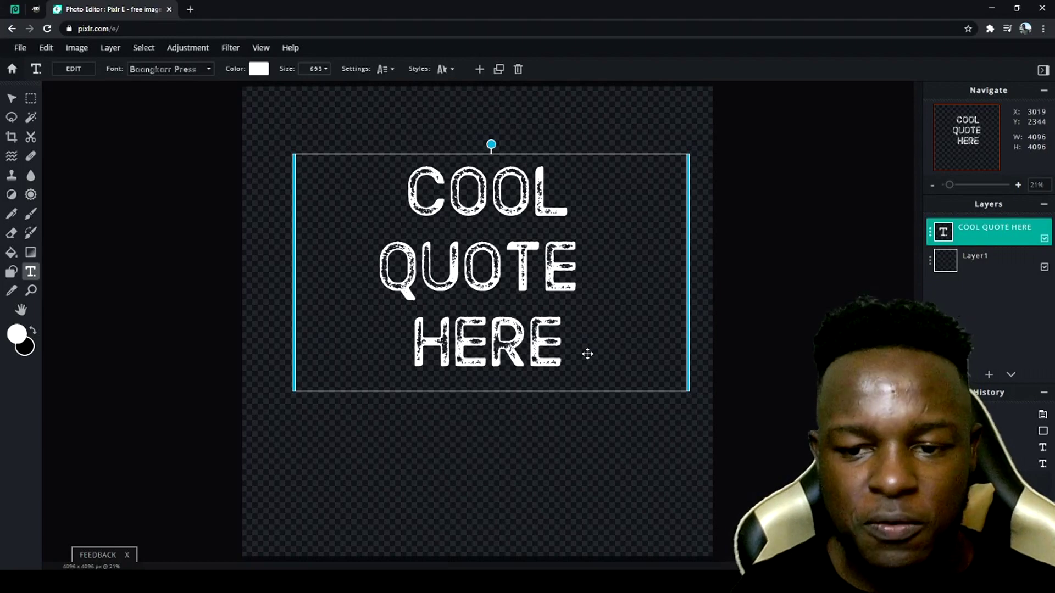
- Reposition the "COOL QUOTE HERE" text slightly lower on the canvas and enlarge it to font size 1000
scroll(588, 354, "up", 1)
scroll(587, 354, "up", 1)
scroll(588, 354, "down", 3)
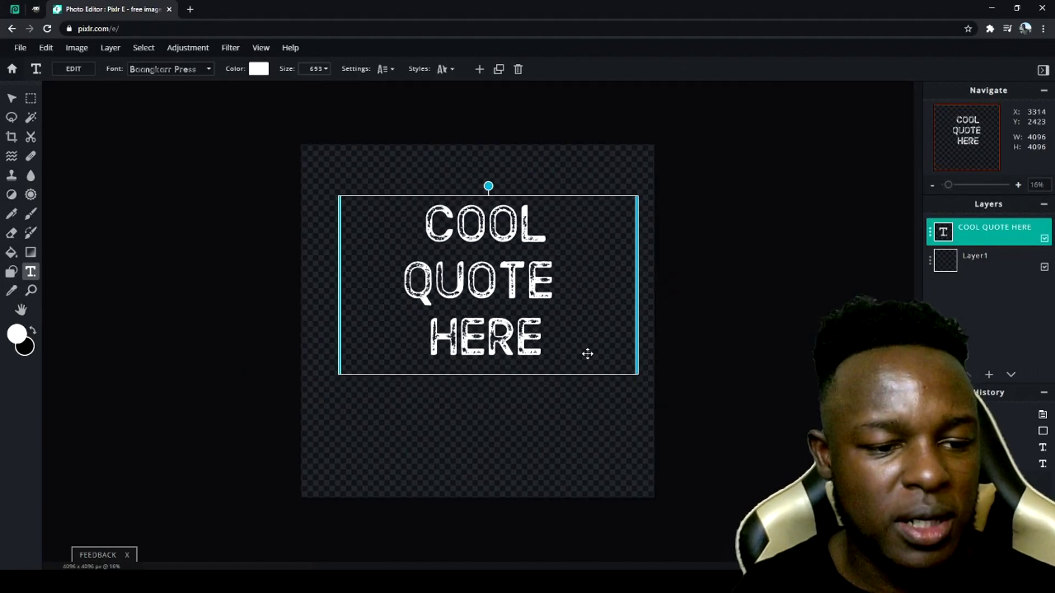
left_click_drag(494, 303, 487, 324)
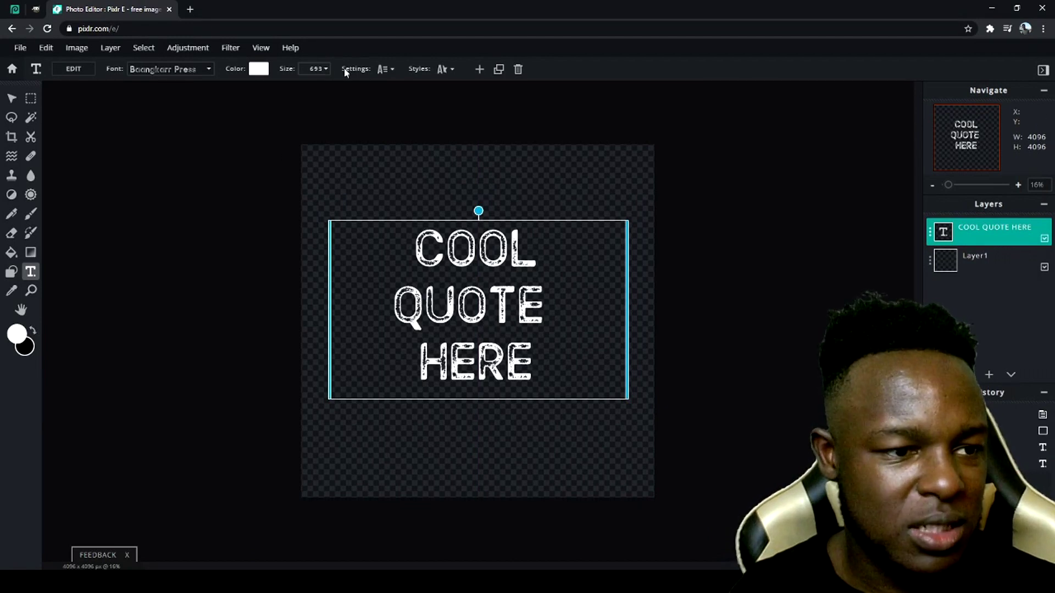
left_click(324, 68)
left_click_drag(297, 89, 327, 96)
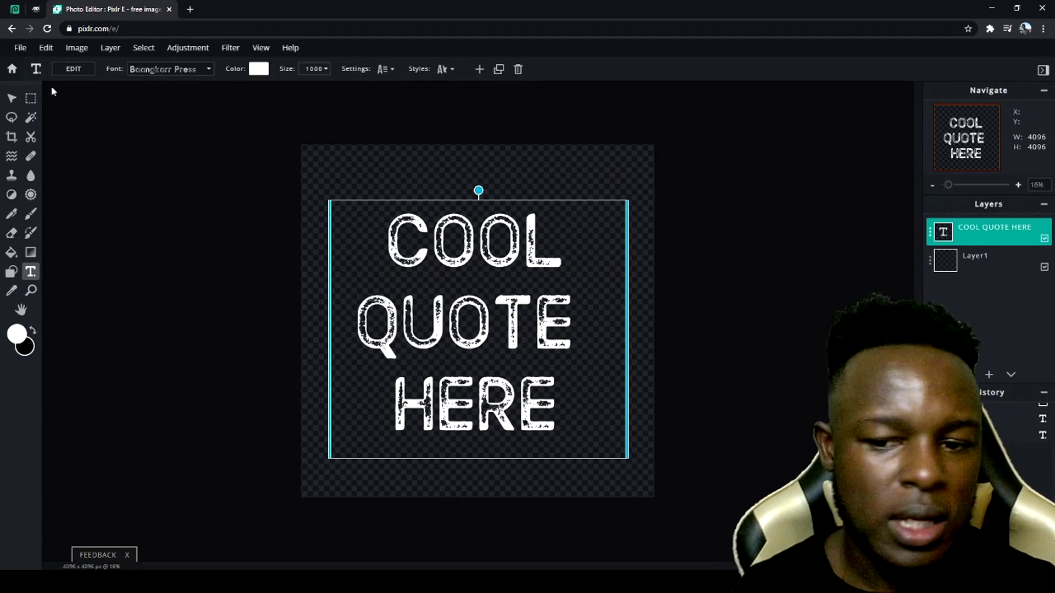
- Download the design as a 4096 × 4096 px PNG named Untitled and close the save dialog
left_click(19, 48)
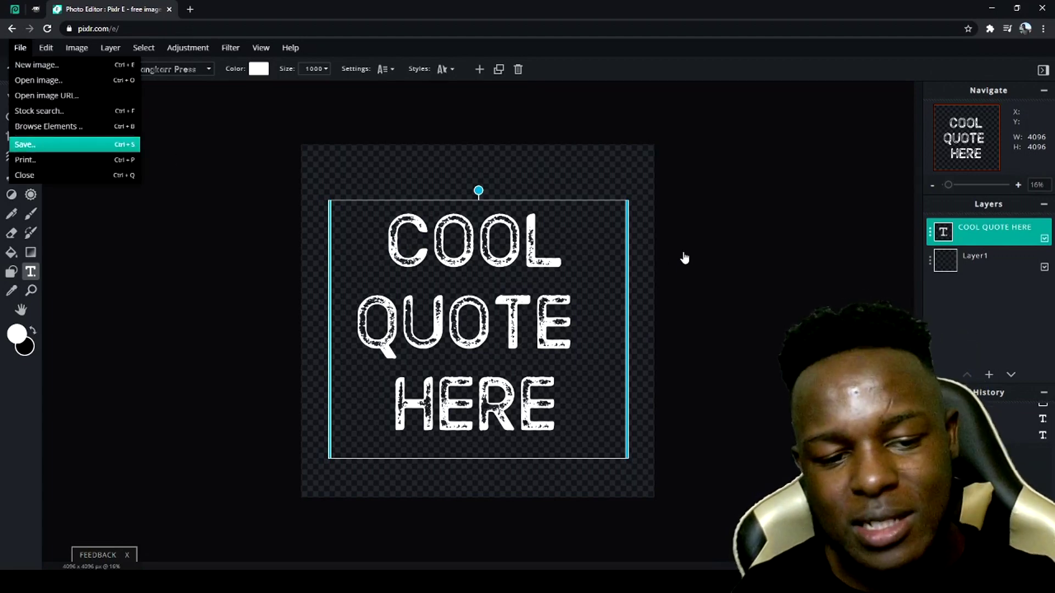
key("ctrl+s")
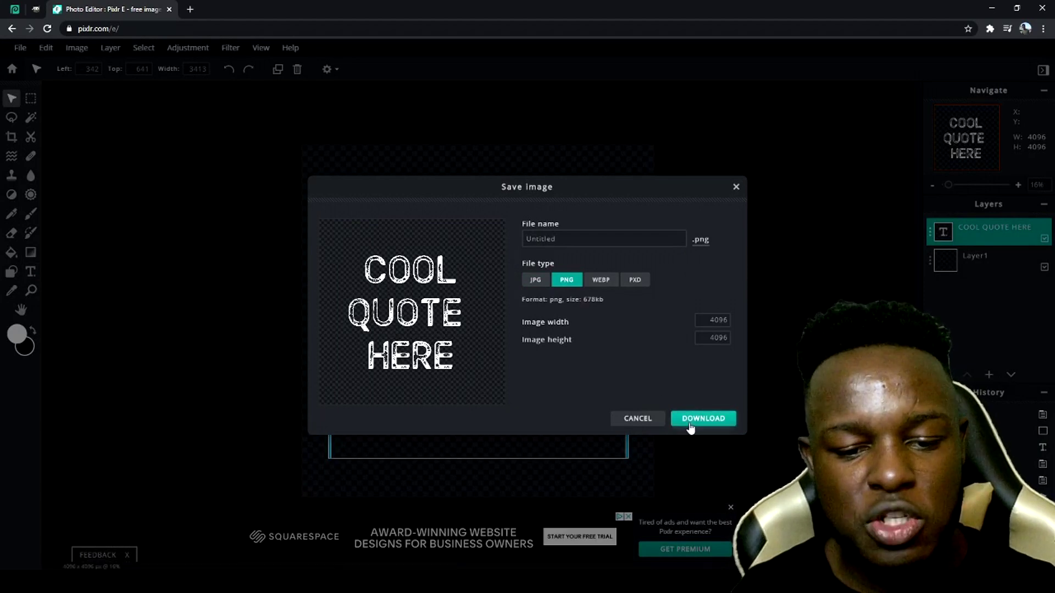
left_click(691, 426)
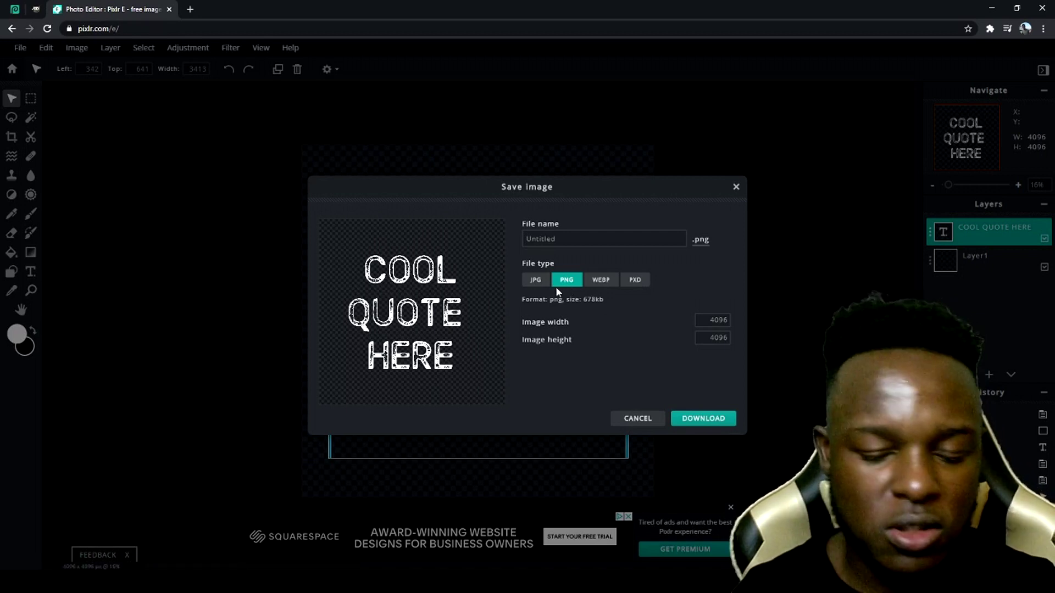
left_click(701, 421)
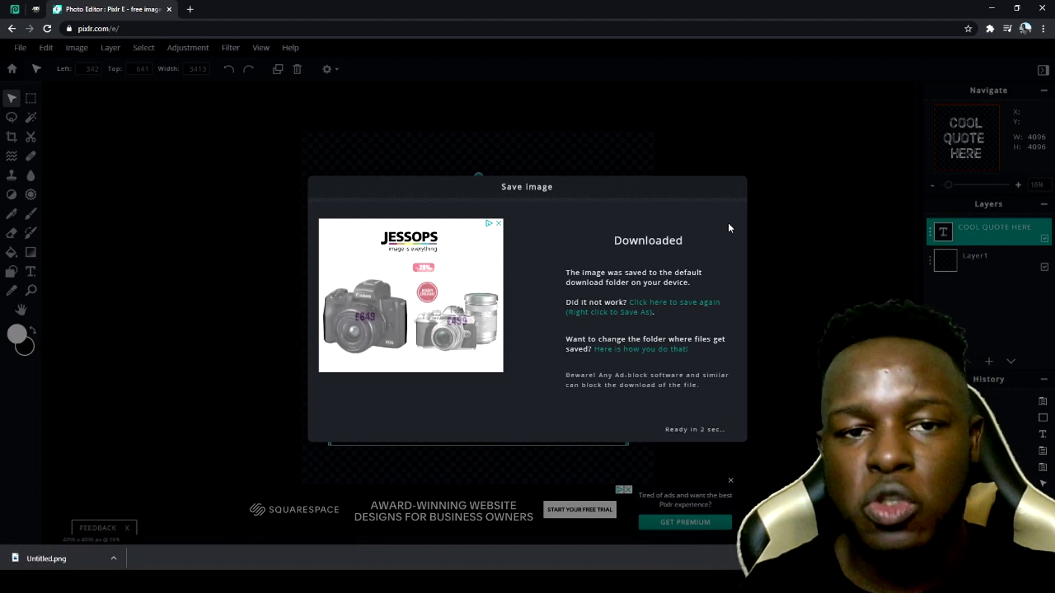
left_click(736, 188)
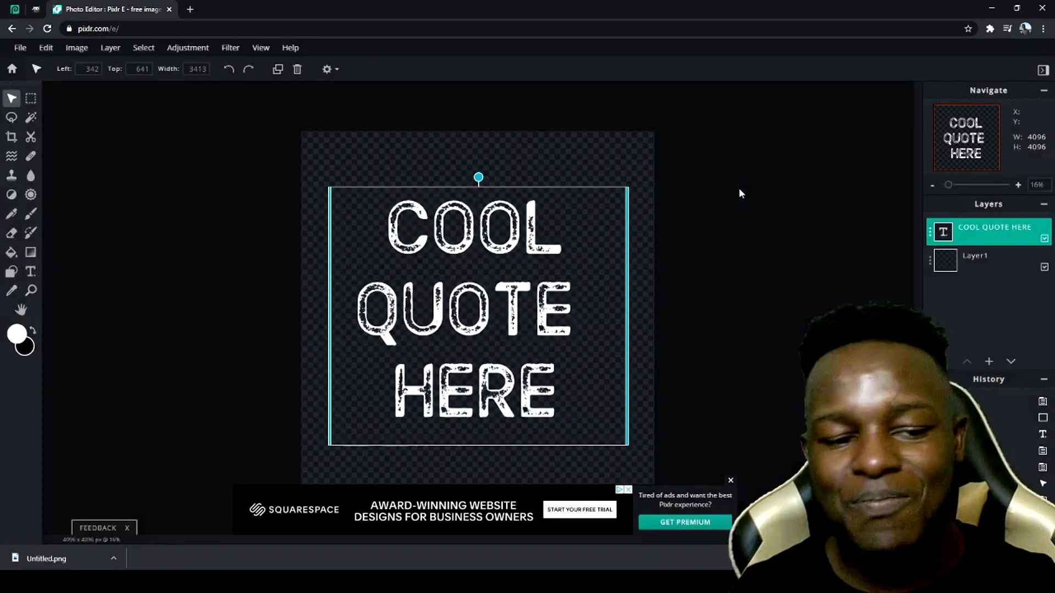
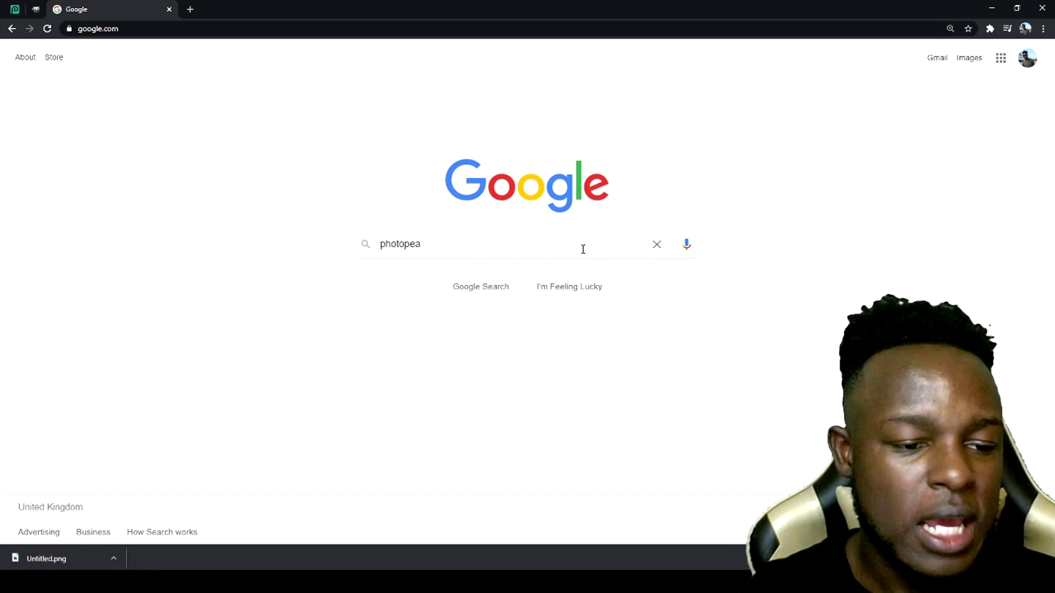
- Open the Photopea online editor from a Google search for "photopea" and bring up its new project settings
key("Return")
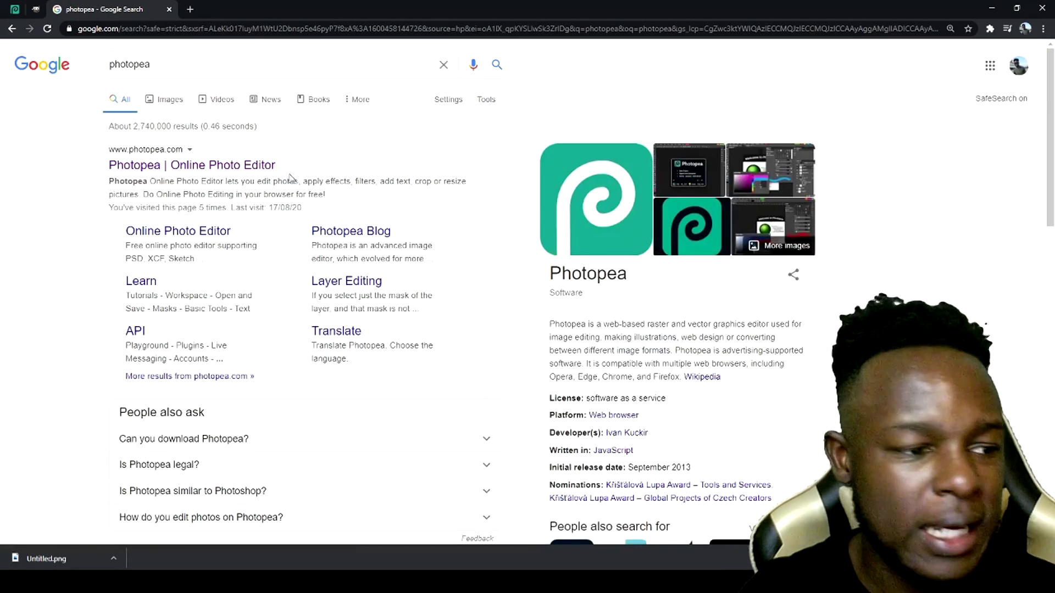
left_click(270, 166)
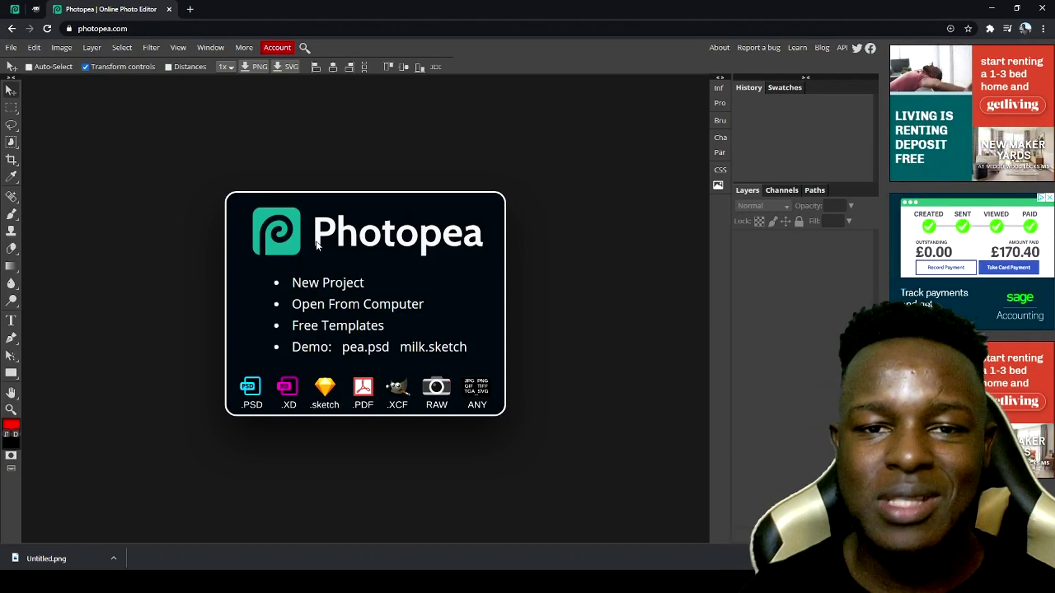
left_click(319, 278)
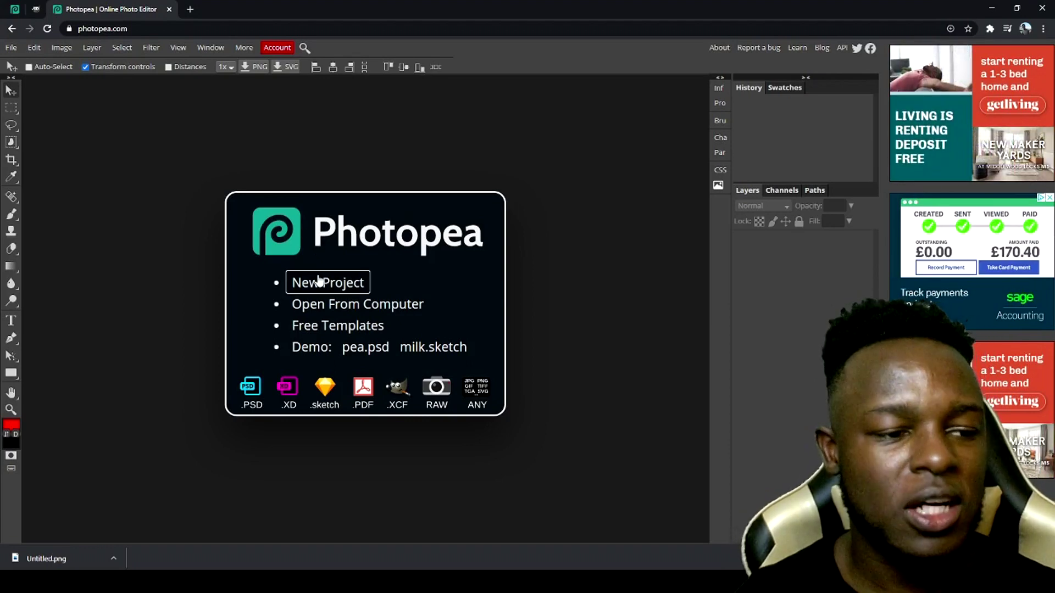
left_click(318, 279)
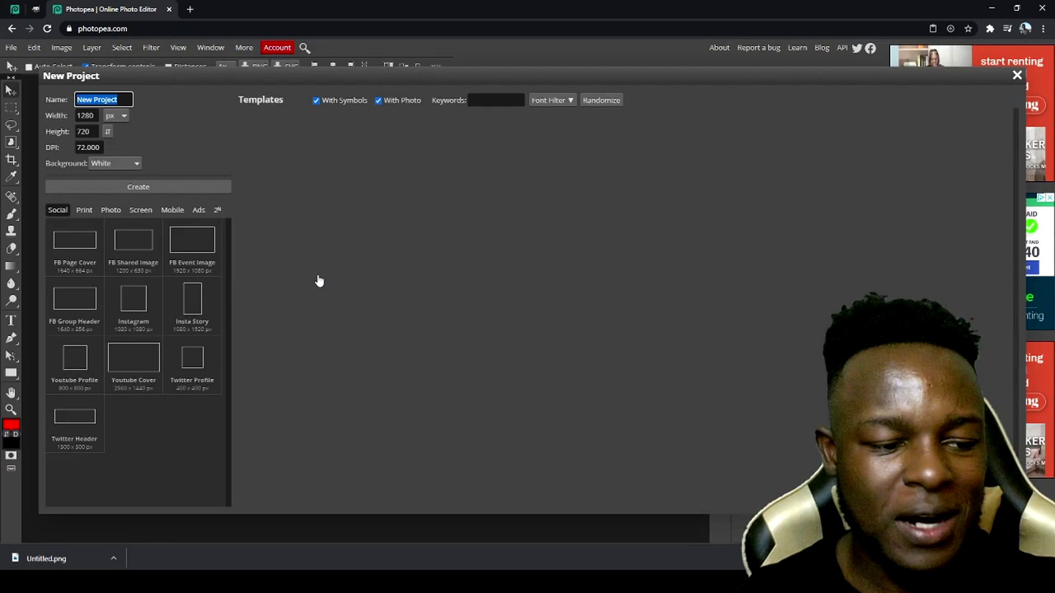
- Set the new project to 5000 px wide and 7100 px high at 300 DPI
left_click(98, 117)
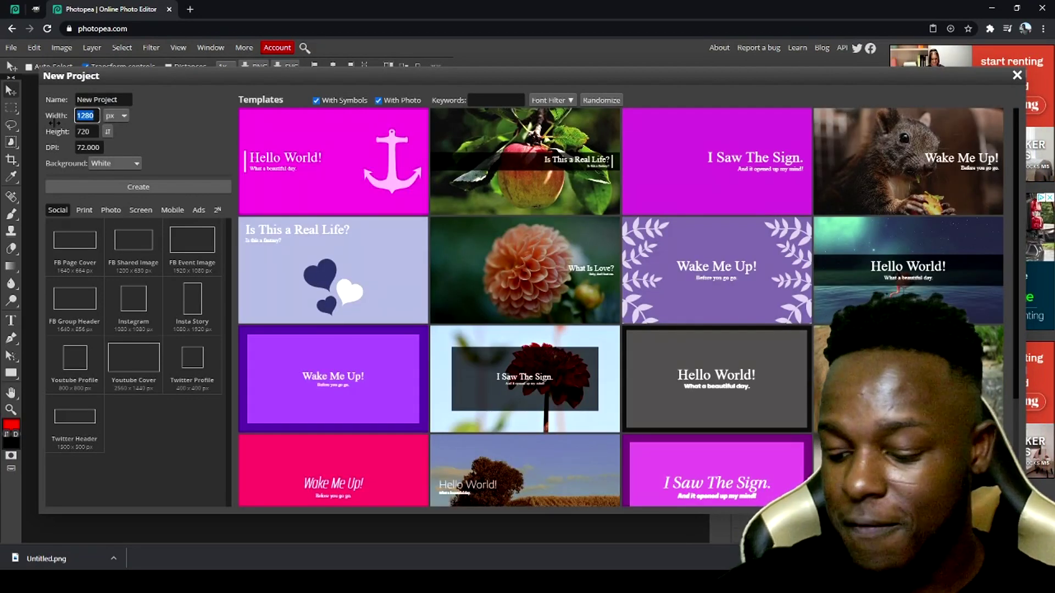
type("5000")
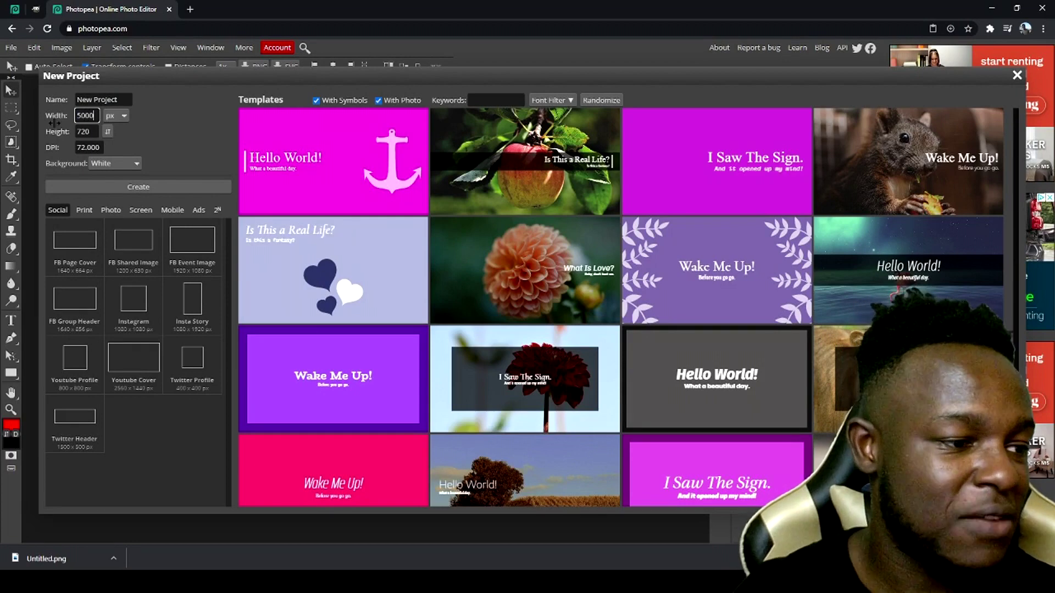
double_click(87, 131)
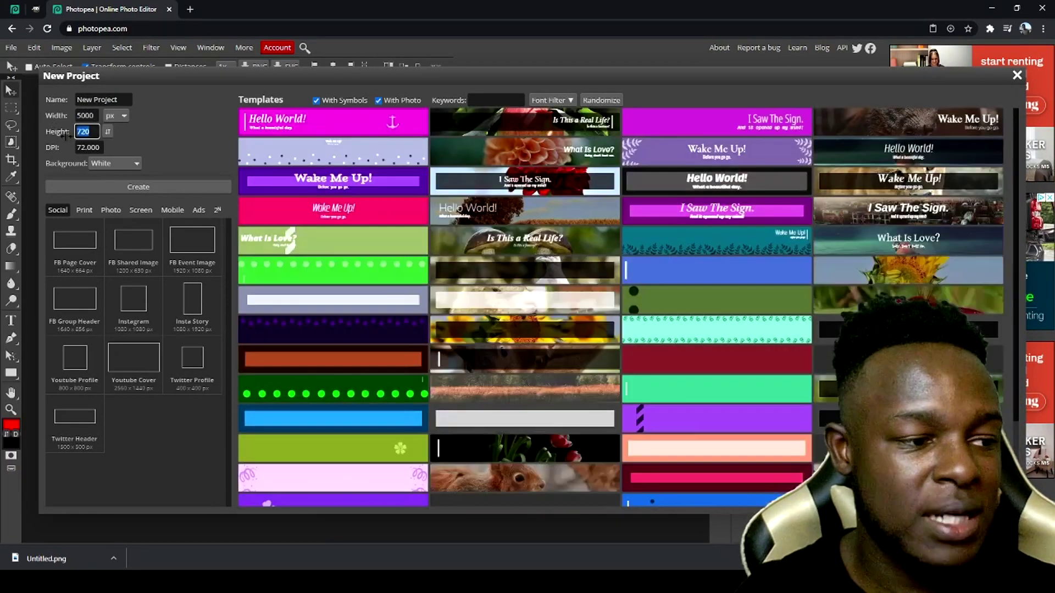
type("7")
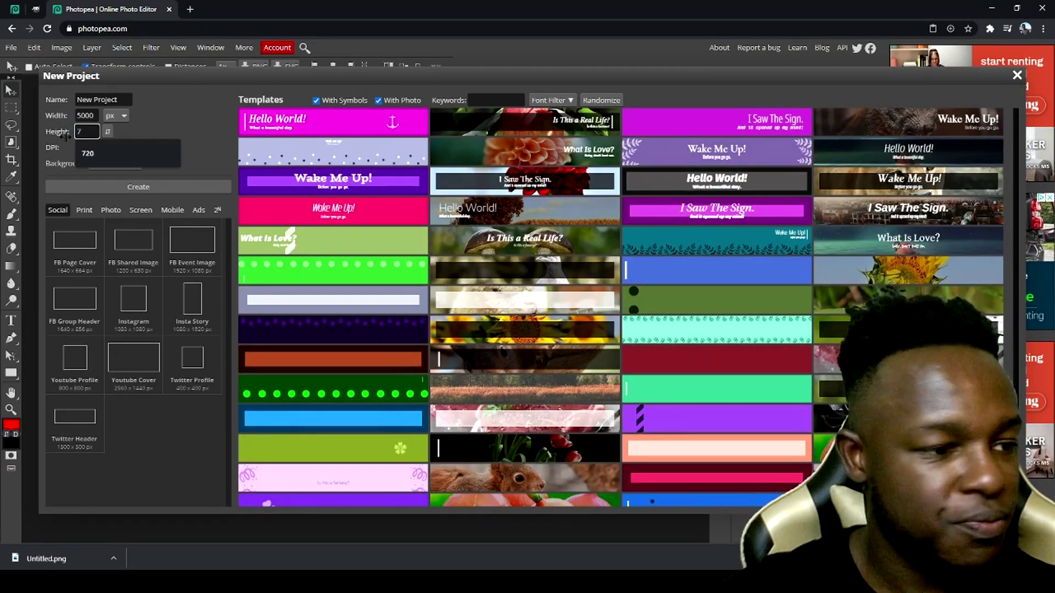
type("100")
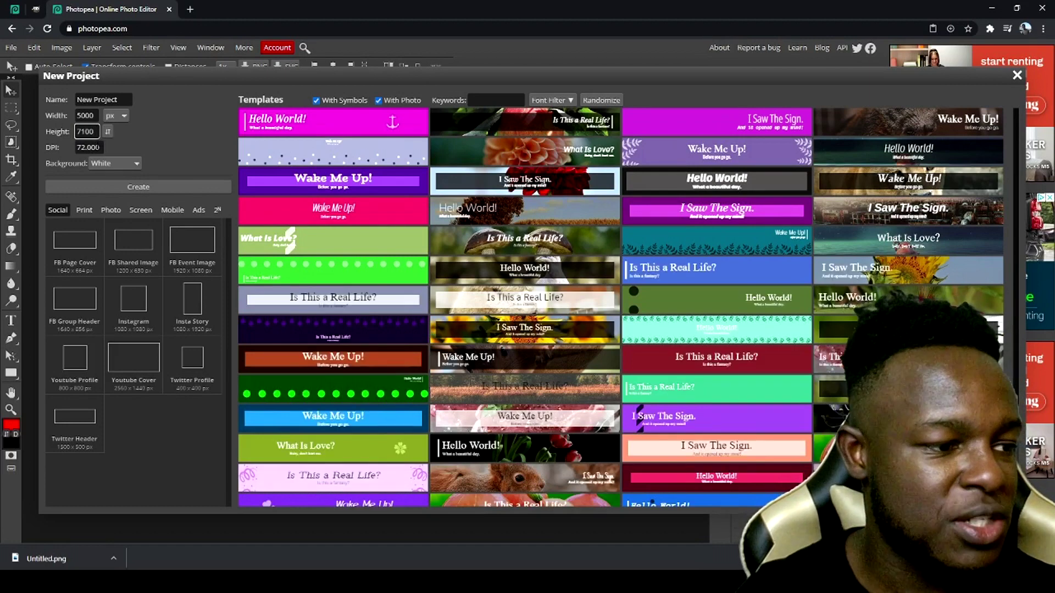
key("Tab")
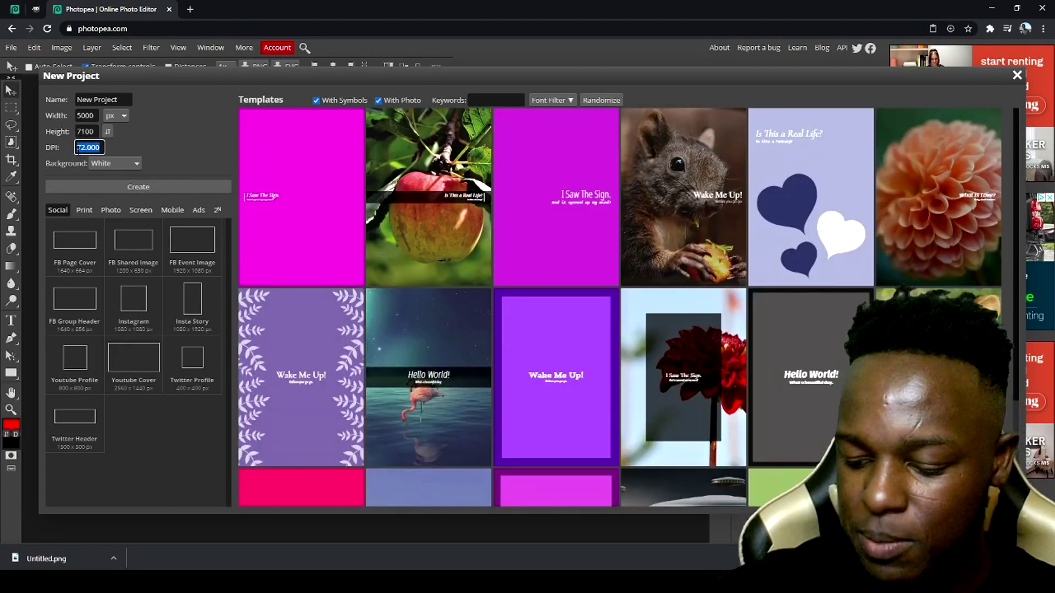
type("300")
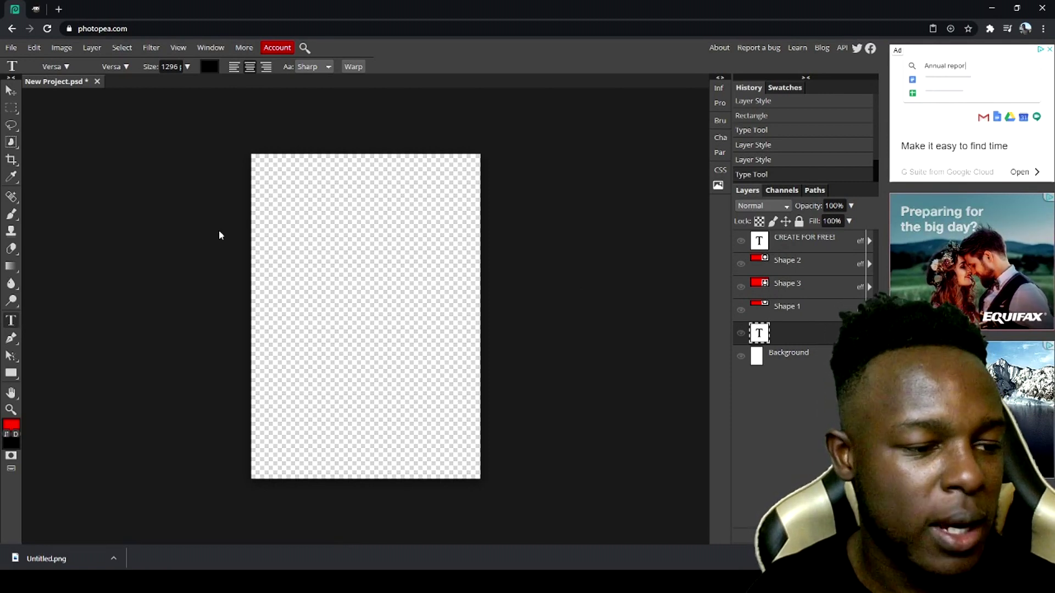
- Add a text layer reading "ADD QUOTE HERE" on three lines and move it to the middle of the transparent canvas
left_click(300, 232)
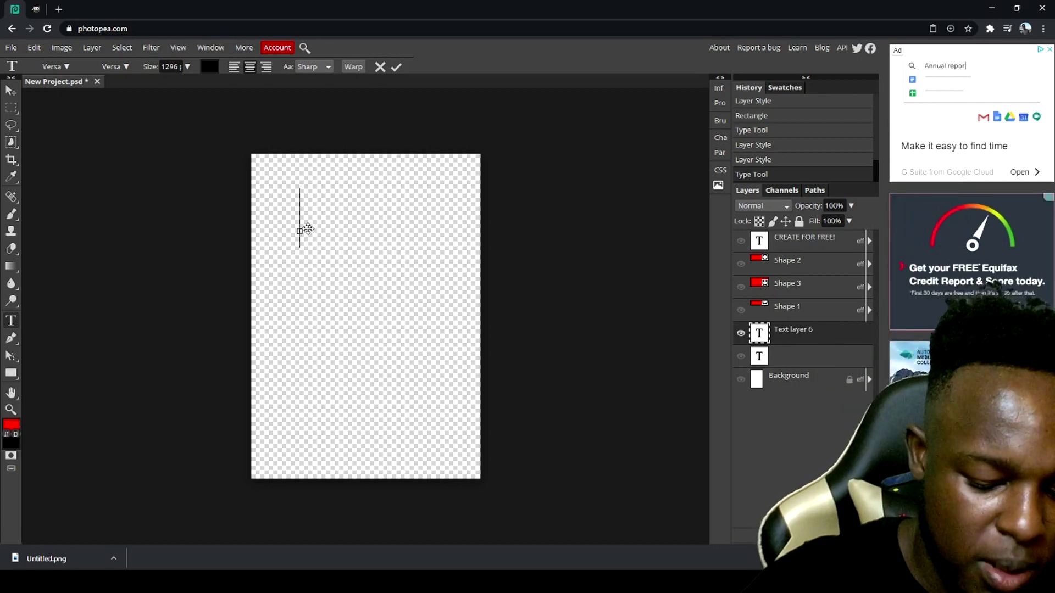
type("ADD")
key("Return")
type("Q")
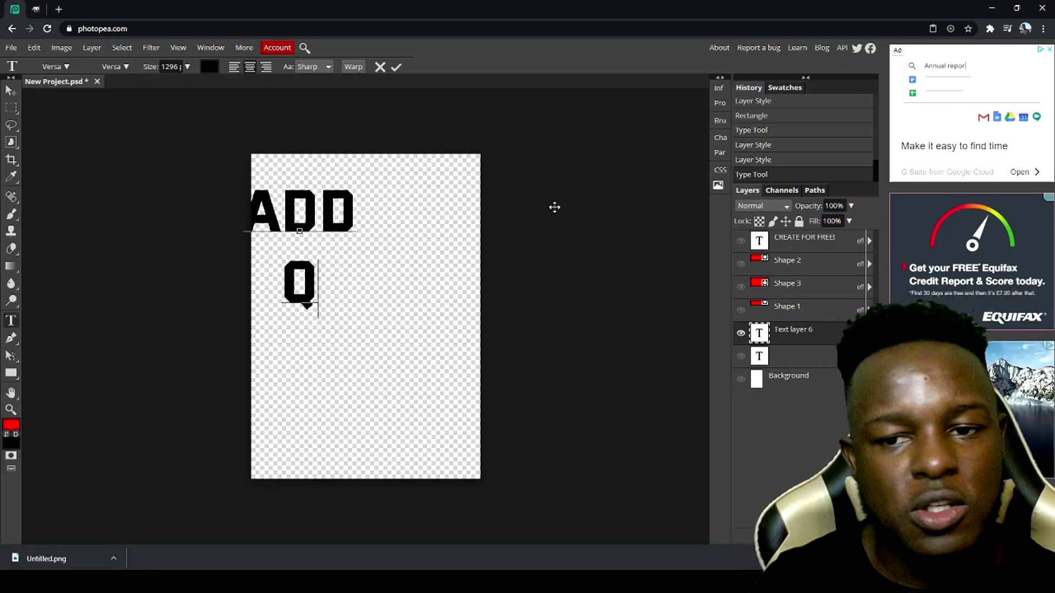
type("UOTE")
key("Return")
type("HERE")
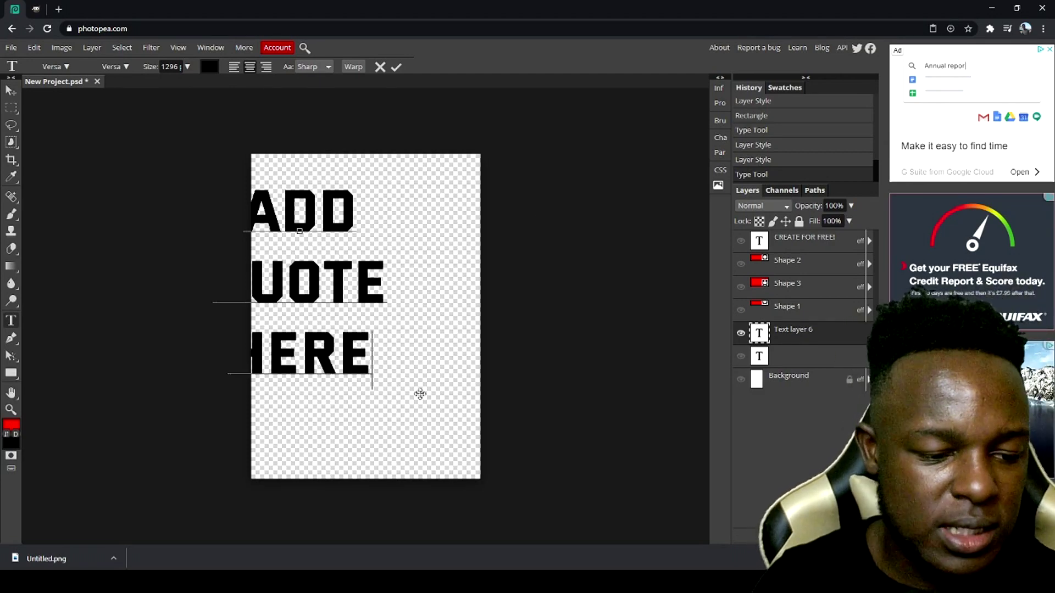
mouse_move(450, 400)
left_mouse_down()
mouse_move(468, 399)
mouse_move(459, 414)
mouse_move(449, 410)
left_mouse_up()
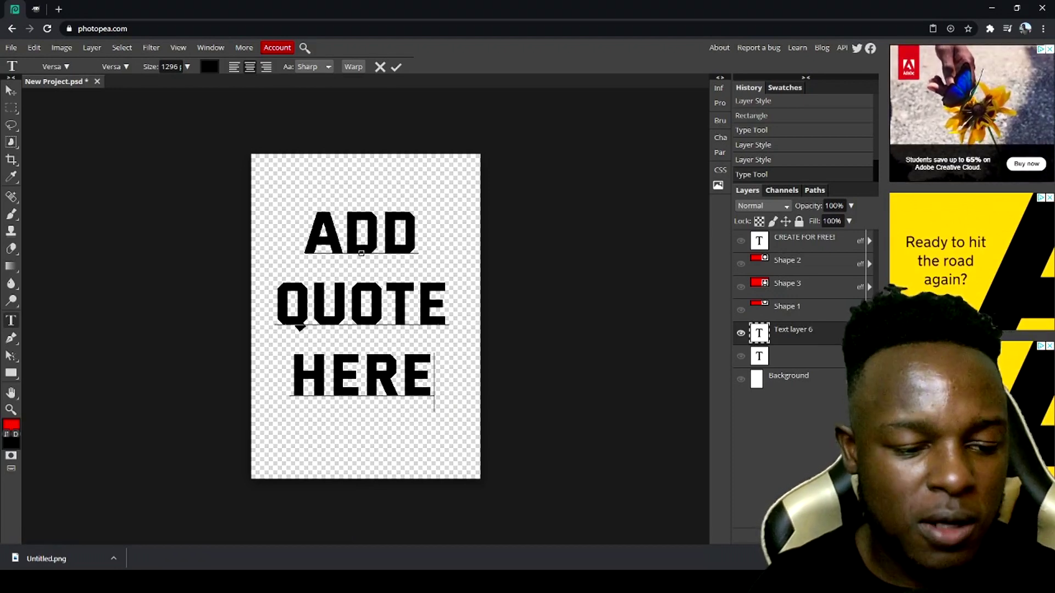
- Select the whole "ADD QUOTE HERE" text and browse the available fonts and their previews
key("shift+Left")
key("shift+Left")
key("shift+Left")
key("shift+Left")
key("shift+Left")
key("shift+Left")
key("shift+Left")
key("shift+Left")
key("shift+Left")
key("shift+Left")
key("shift+Left")
key("shift+Left")
key("shift+Left")
key("shift+Left")
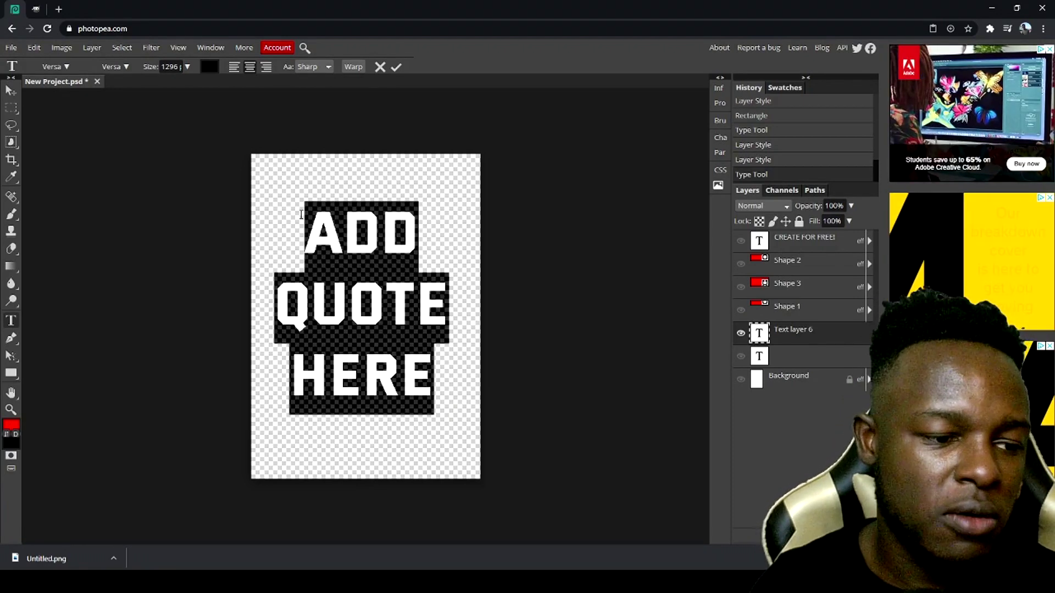
left_click(66, 67)
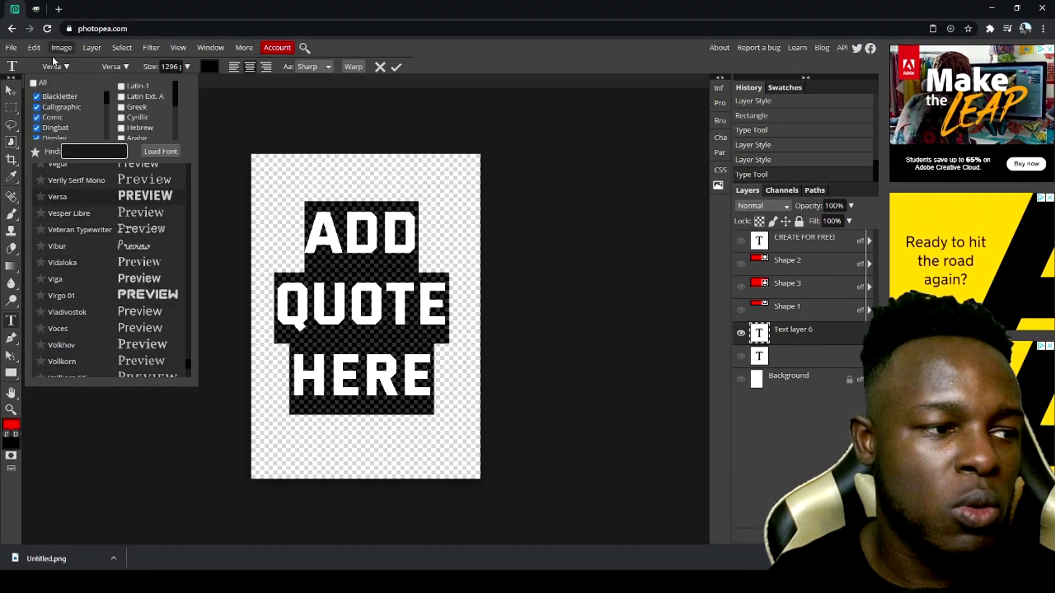
scroll(146, 230, "down", 10)
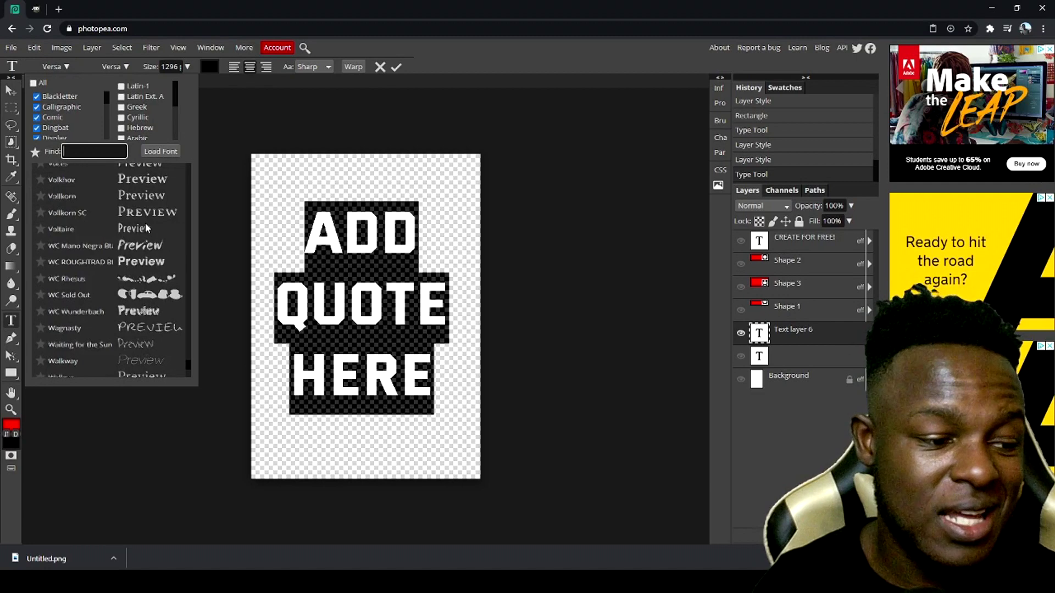
scroll(144, 225, "down", 15)
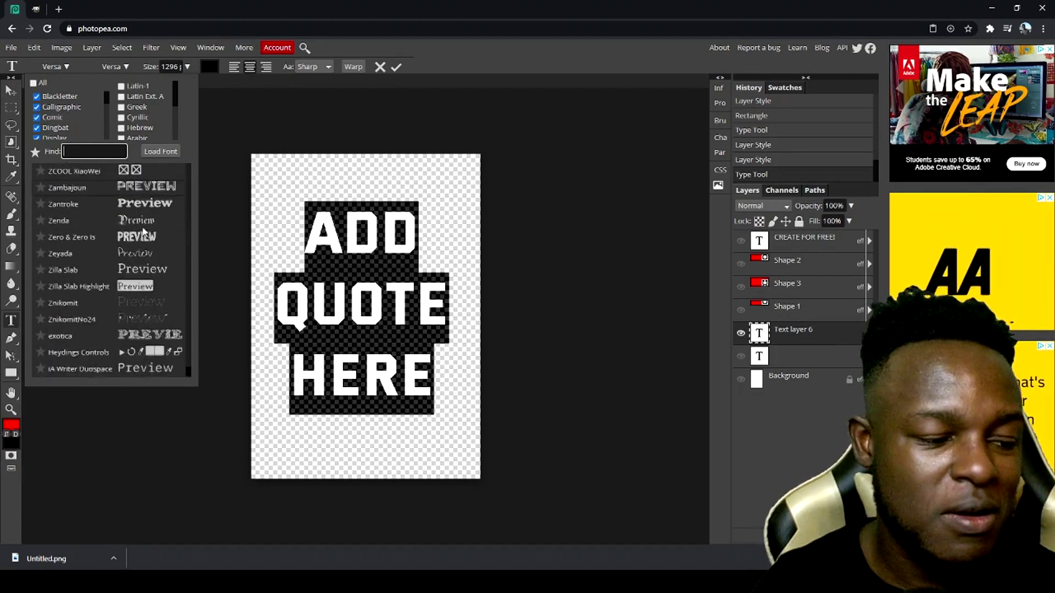
scroll(142, 226, "down", 4)
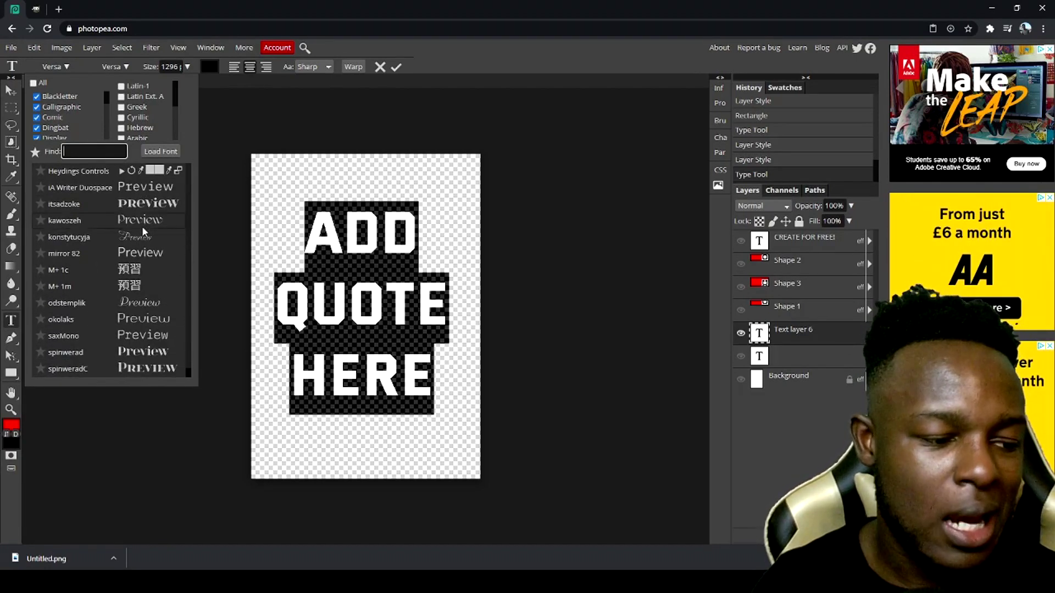
left_click(329, 159)
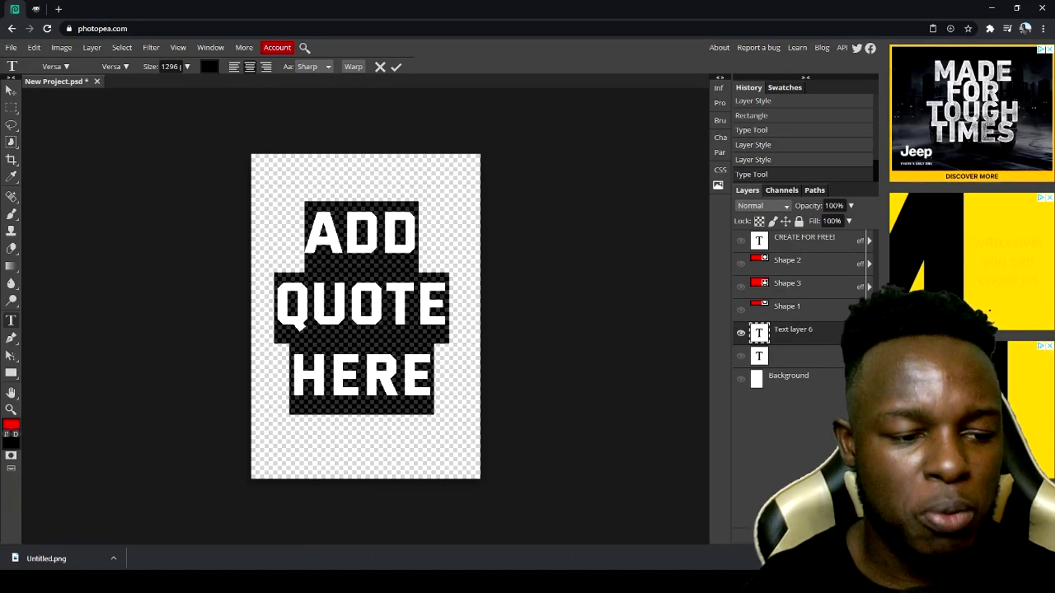
- Hide the "add quote here" text layer and show the Shape 1, Shape 3, Shape 2 and "CREATE FOR FREE!" layers
left_click(348, 305)
left_click(741, 334)
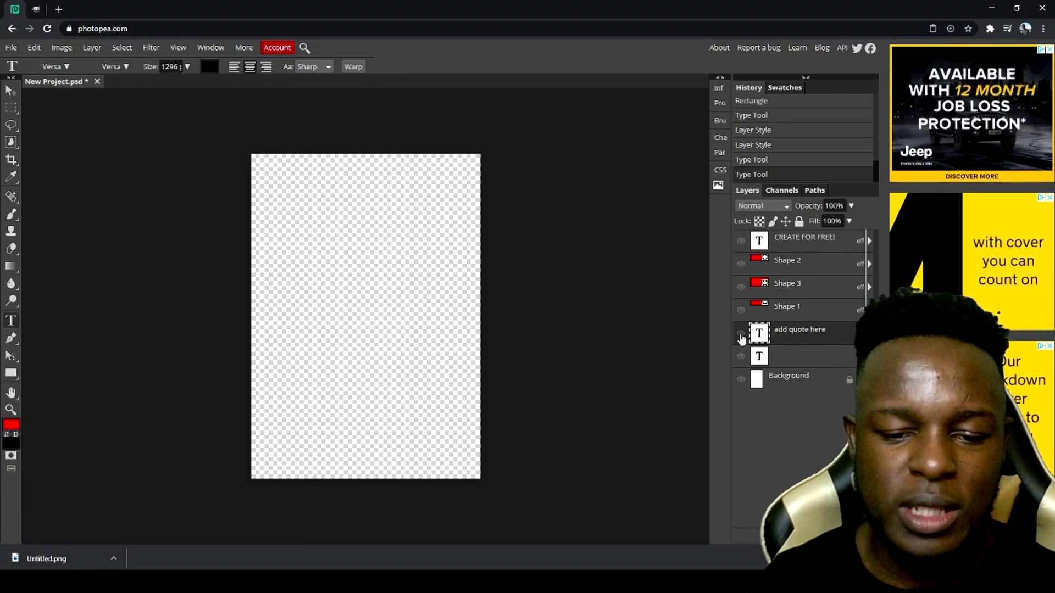
left_click(741, 311)
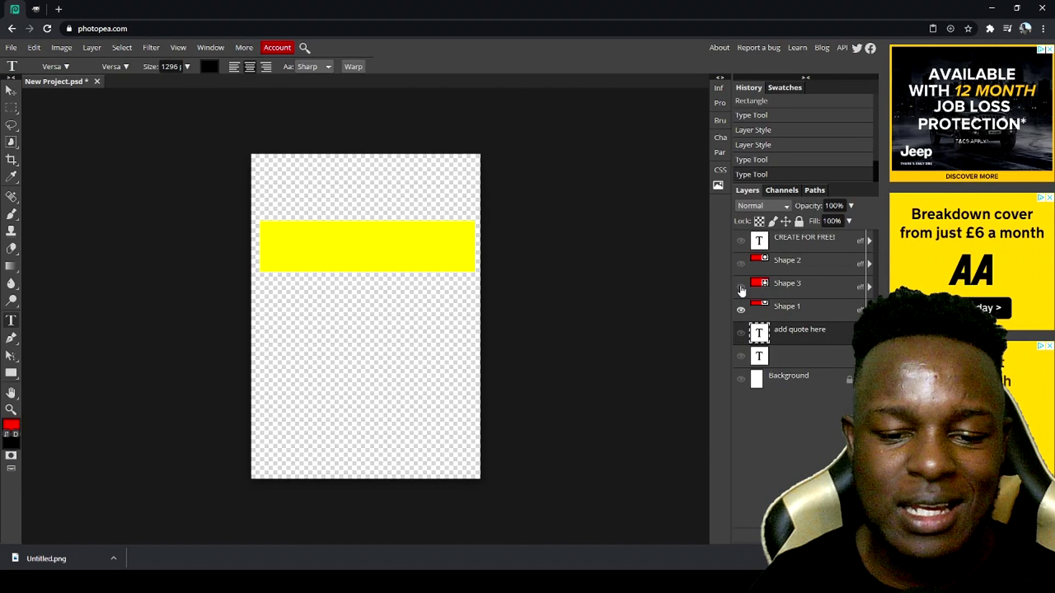
left_click(740, 286)
left_click(741, 256)
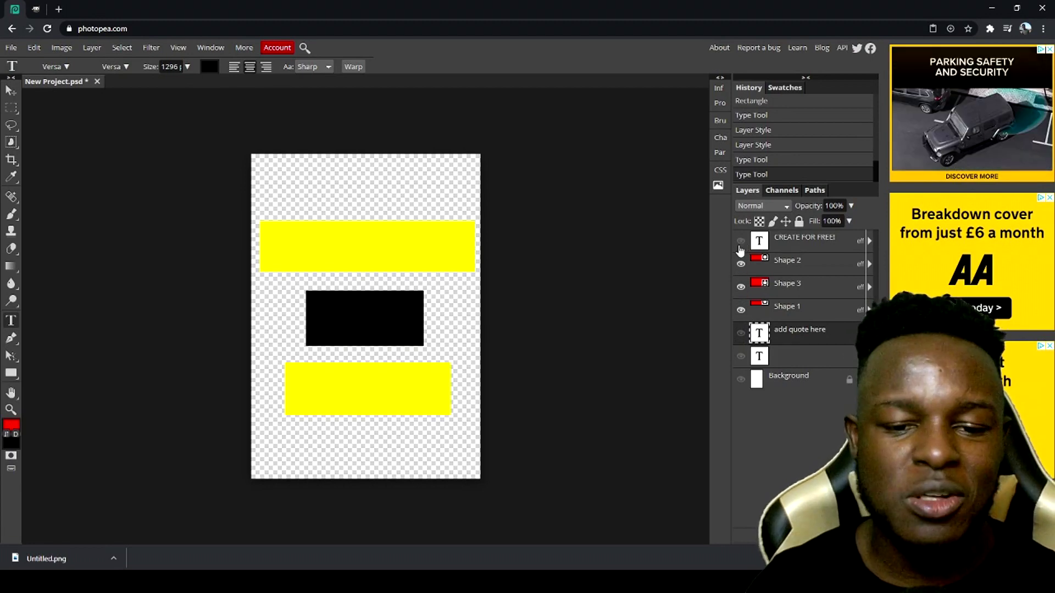
left_click(740, 242)
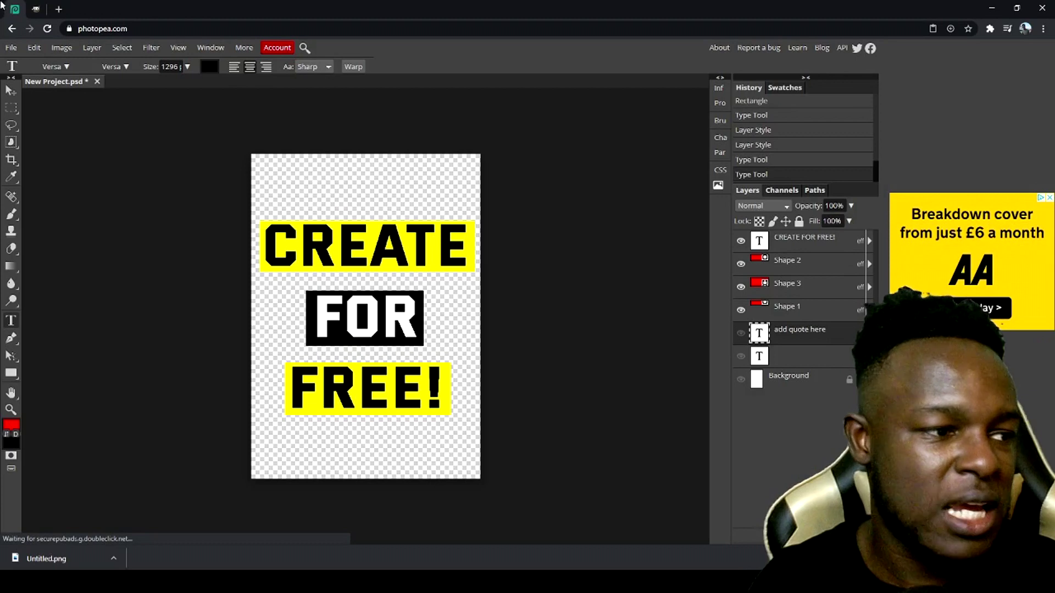
- View the export formats available for the "CREATE FOR FREE!" design, including PNG, without exporting
left_click(11, 47)
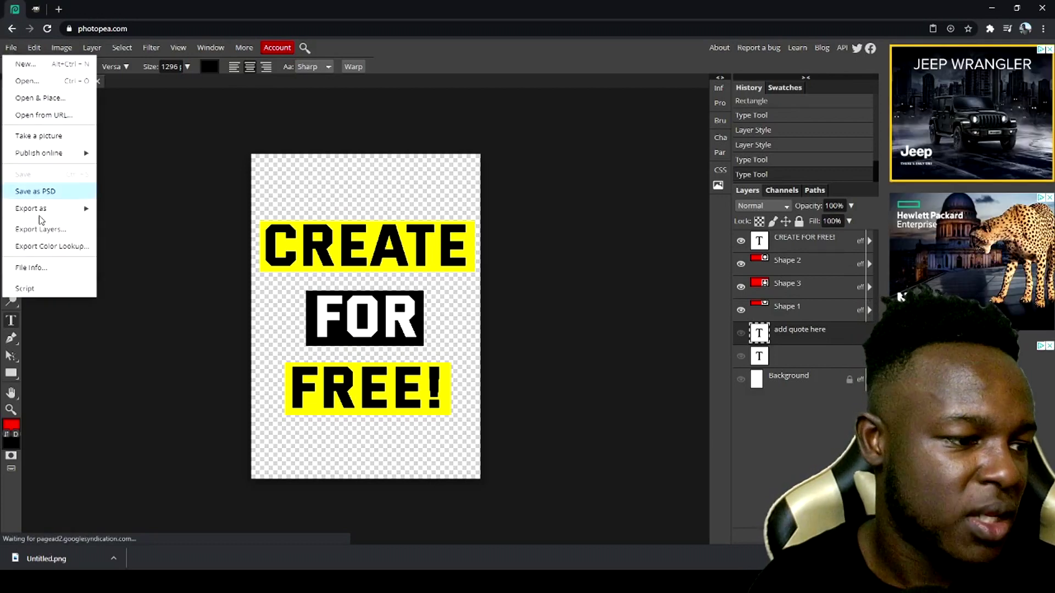
mouse_move(43, 209)
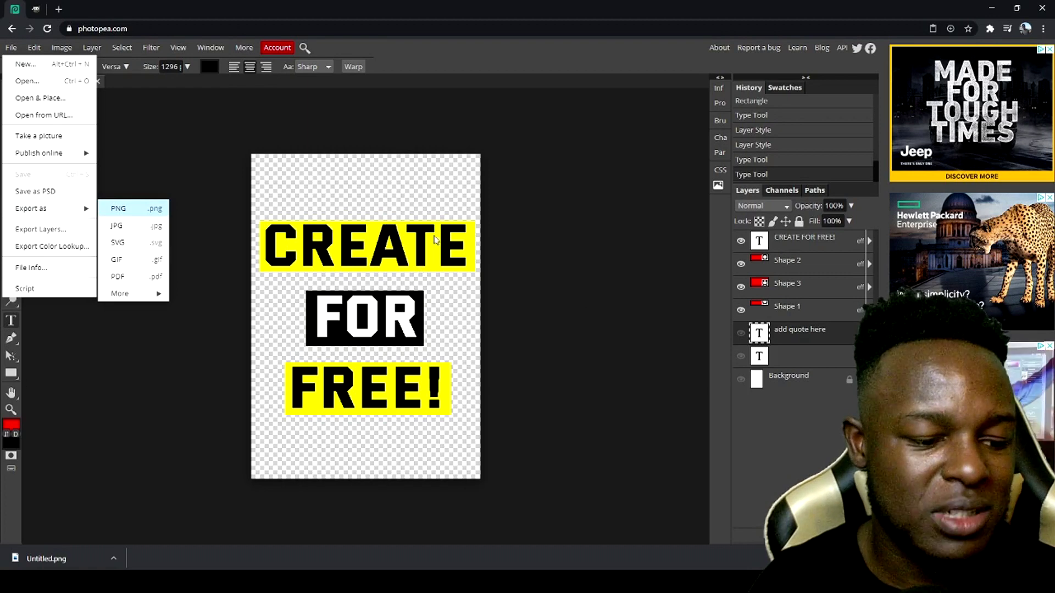
left_click(575, 178)
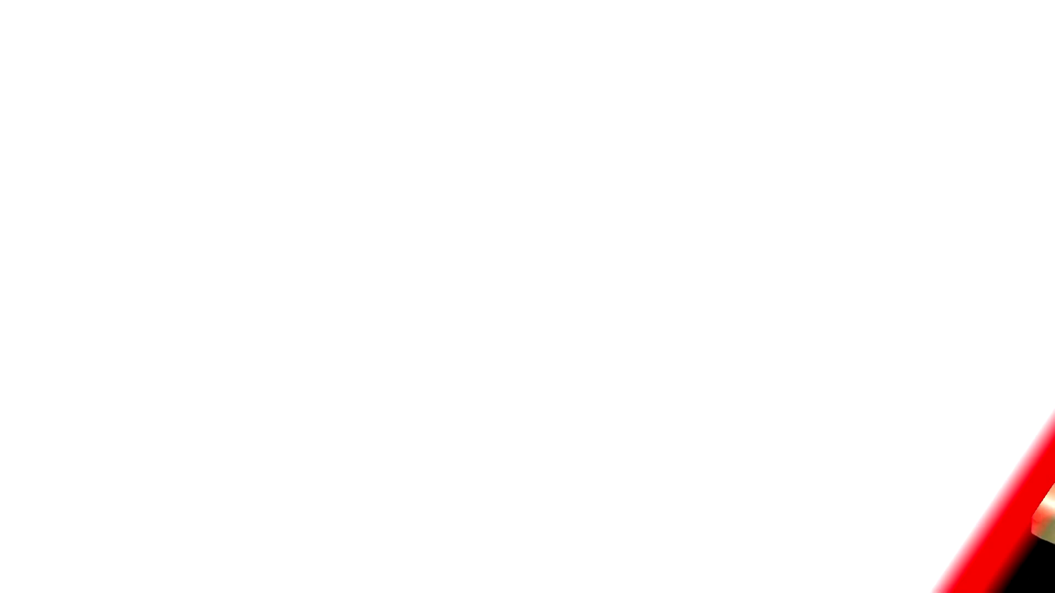
- Look through the GIMP downloads page for the Windows installer options
scroll(964, 167, "down", 4)
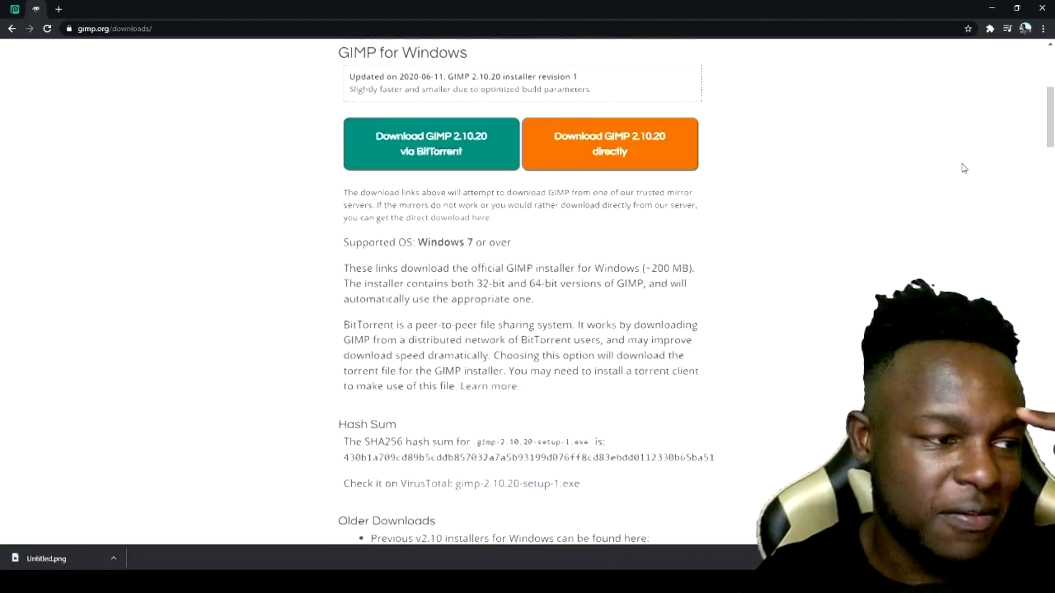
scroll(964, 167, "up", 6)
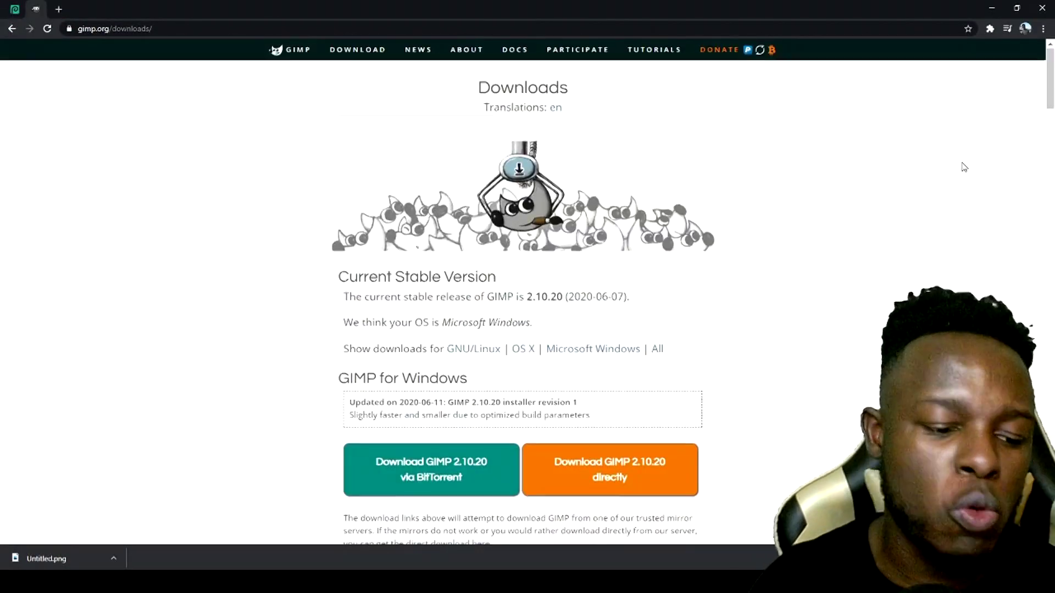
scroll(964, 167, "down", 1)
scroll(964, 167, "up", 1)
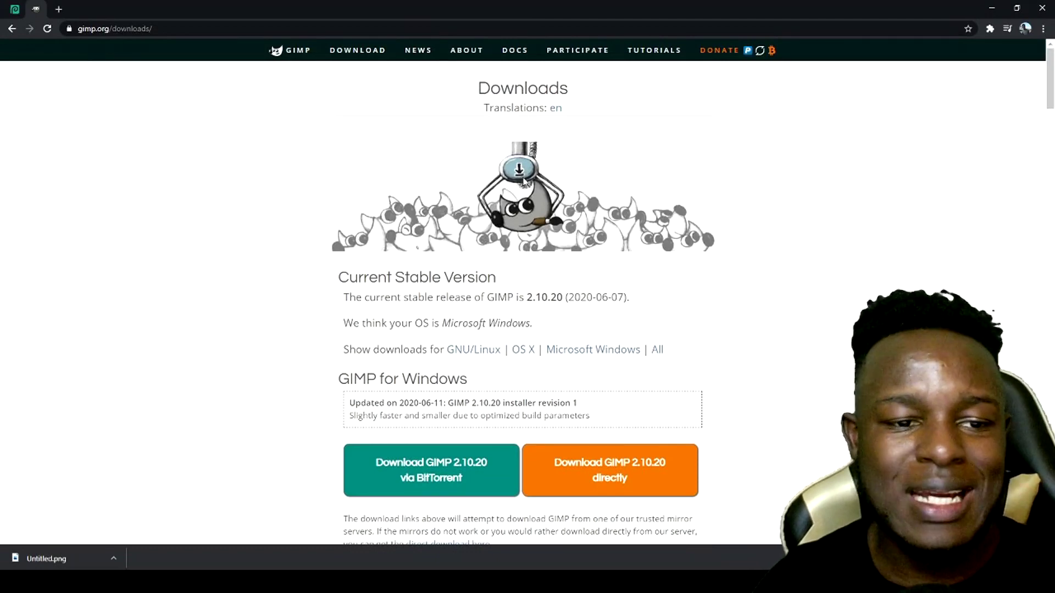
scroll(524, 181, "down", 1)
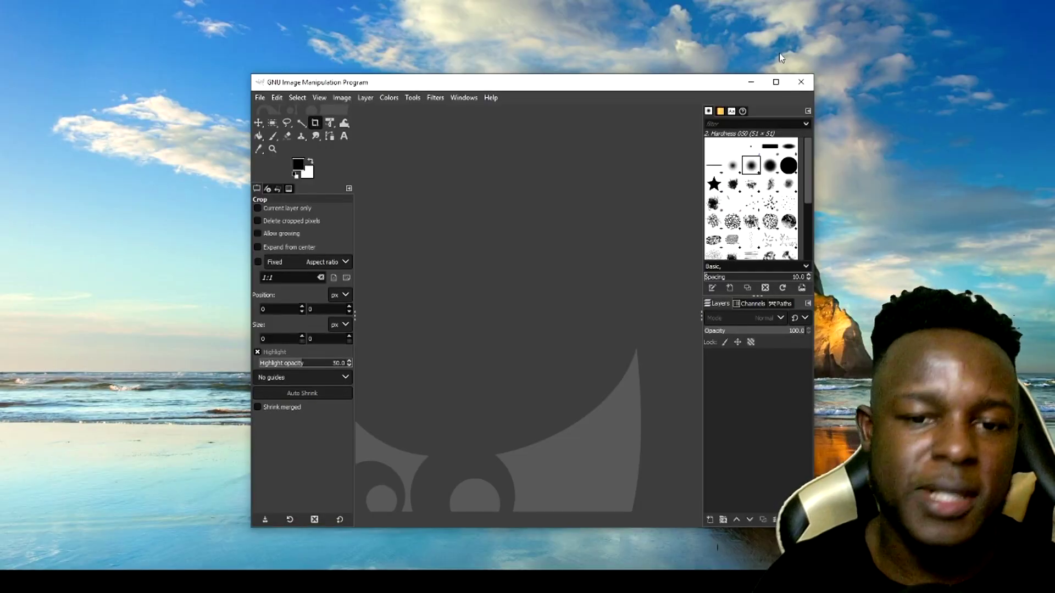
- Switch to GIMP in a maximized window and create a new image 5000 px wide and 7100 px high
left_click(775, 83)
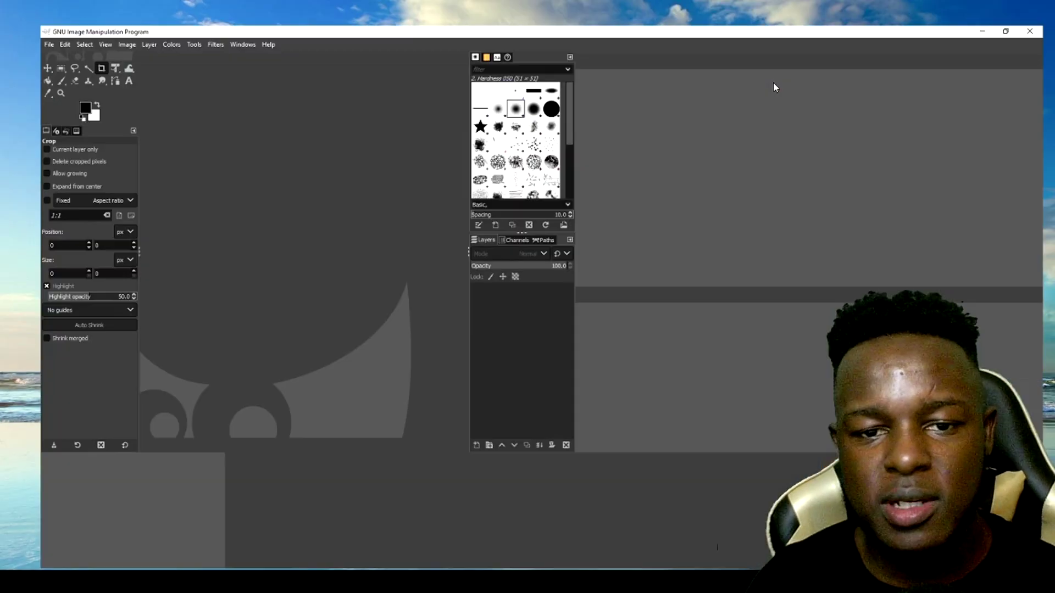
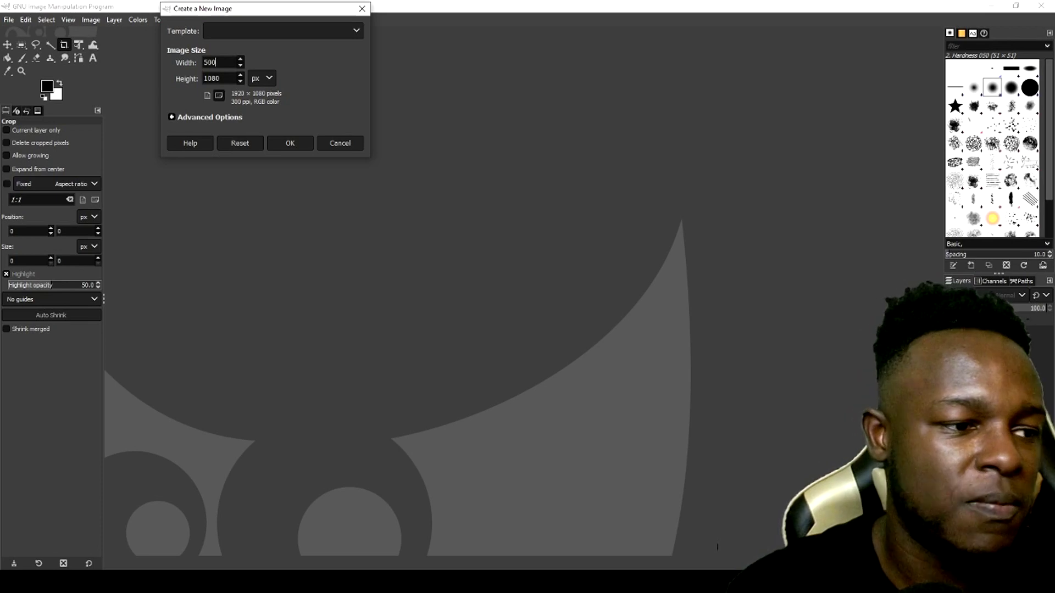
key("Tab")
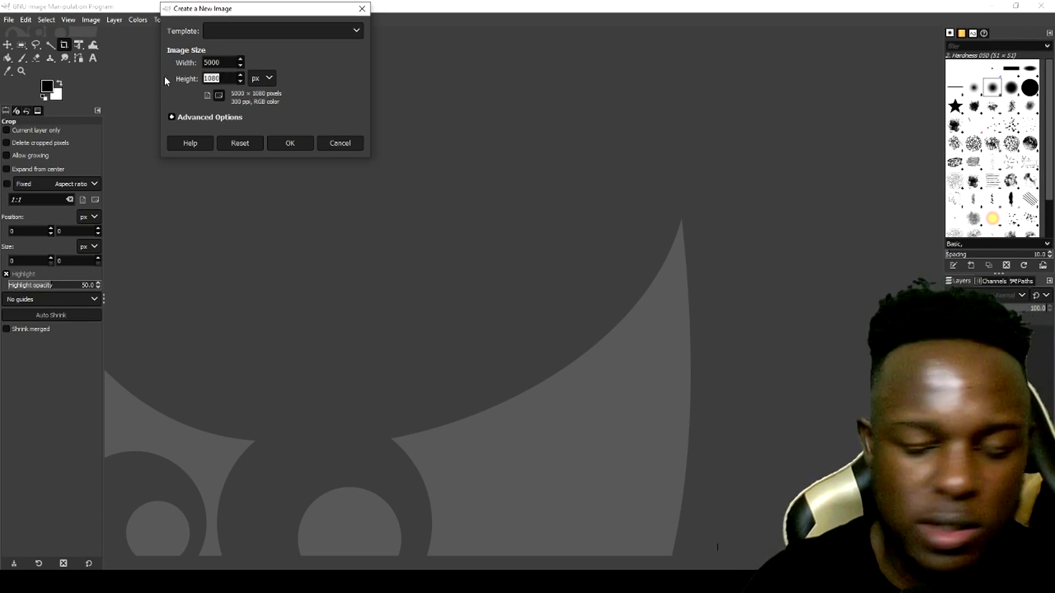
type("7100")
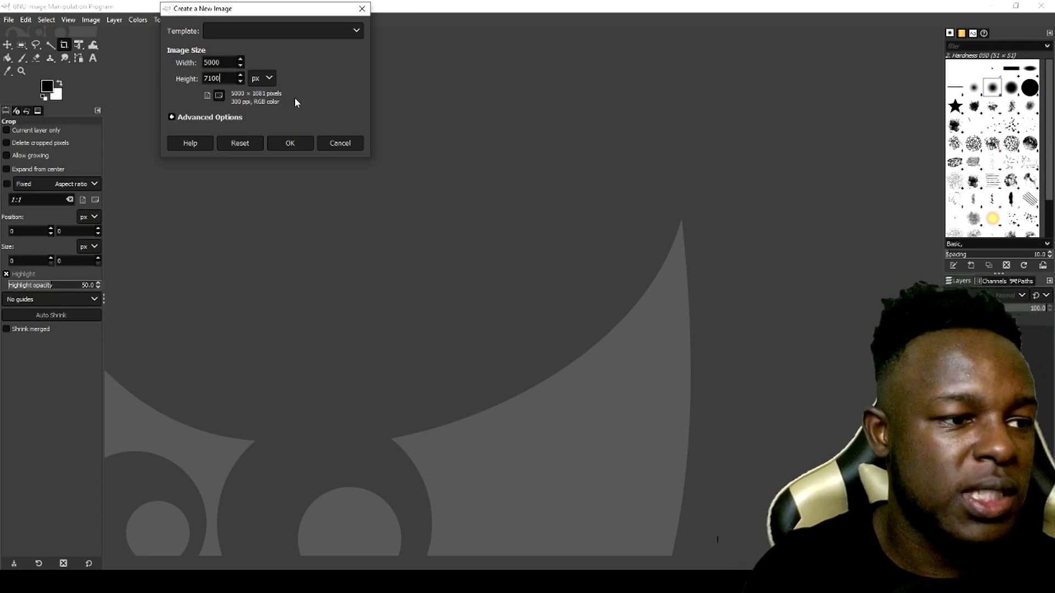
left_click(302, 141)
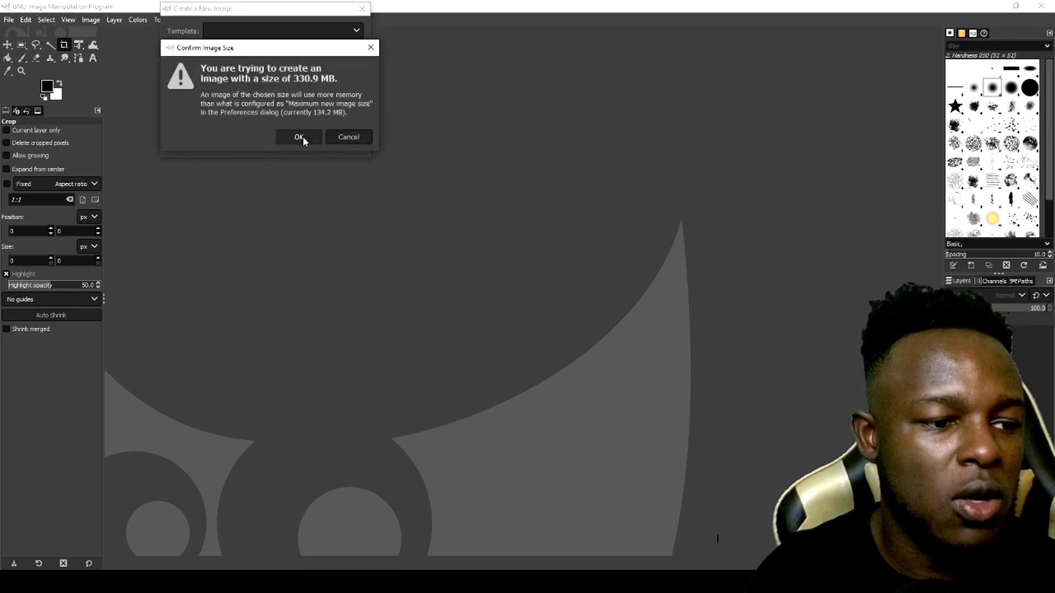
left_click(302, 137)
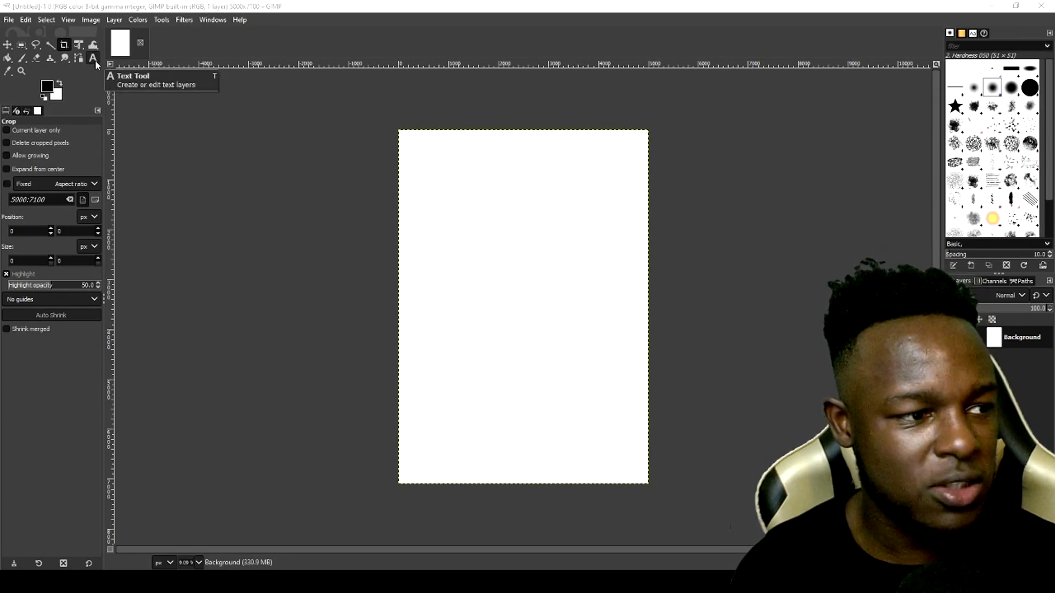
- Add a text layer reading "YOUR QUOTE HERE" in the upper part of the white canvas
left_click(93, 59)
left_click(440, 214)
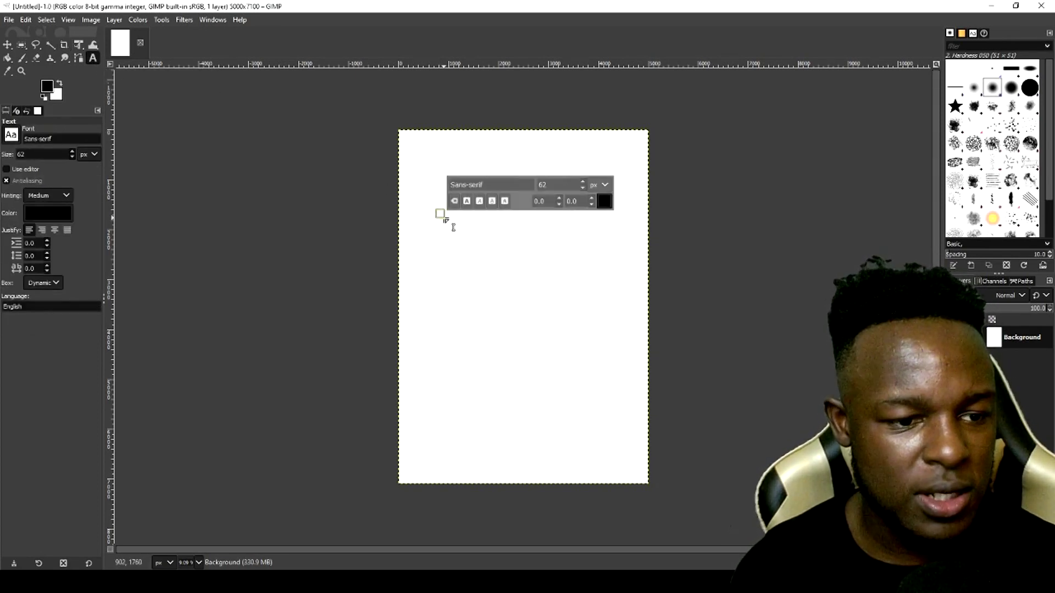
left_click(444, 218)
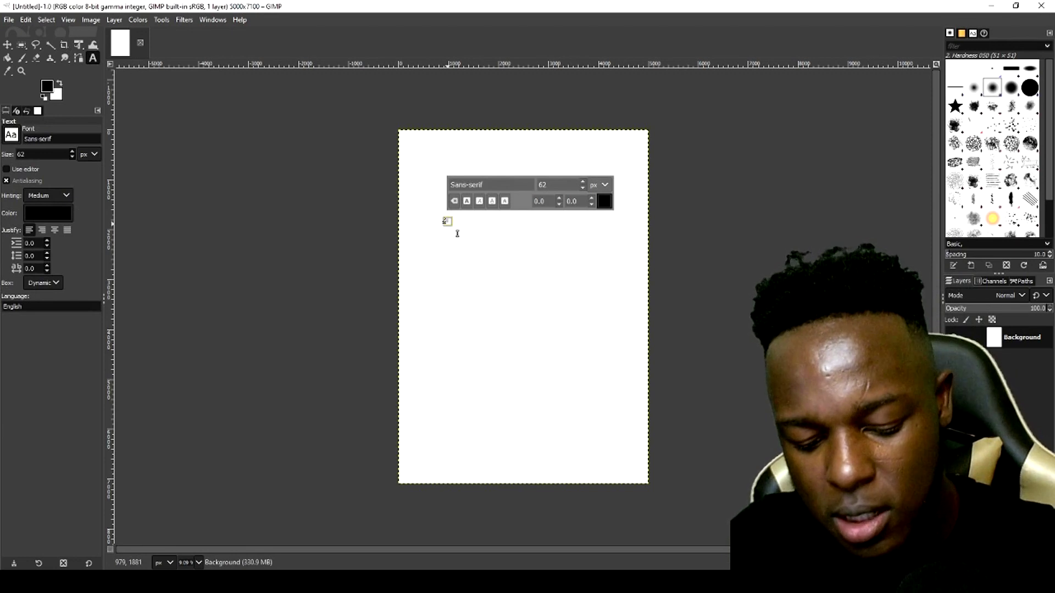
type("YOUR Q")
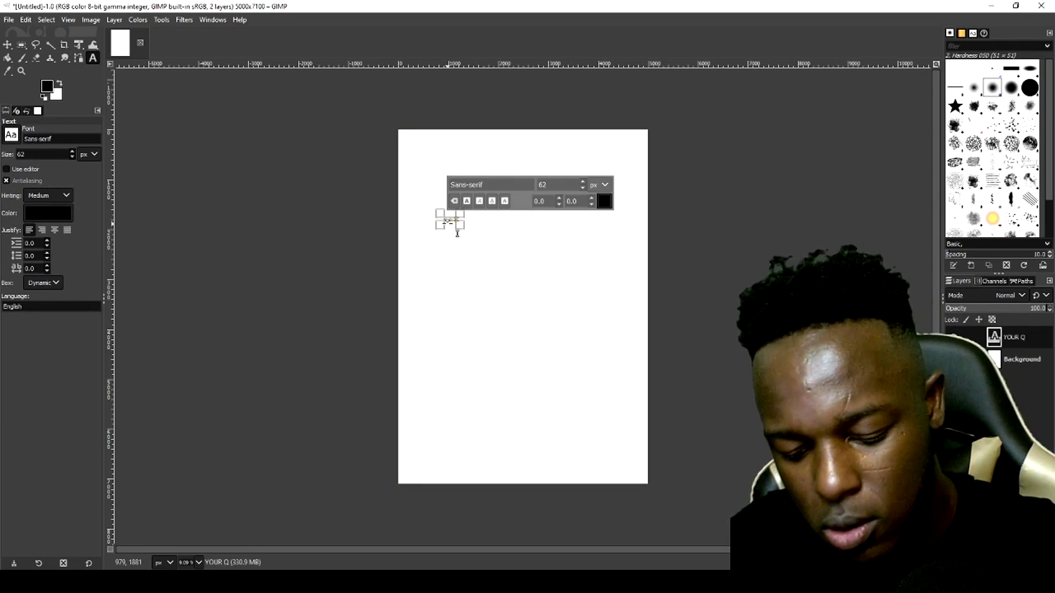
type("UOTE HER")
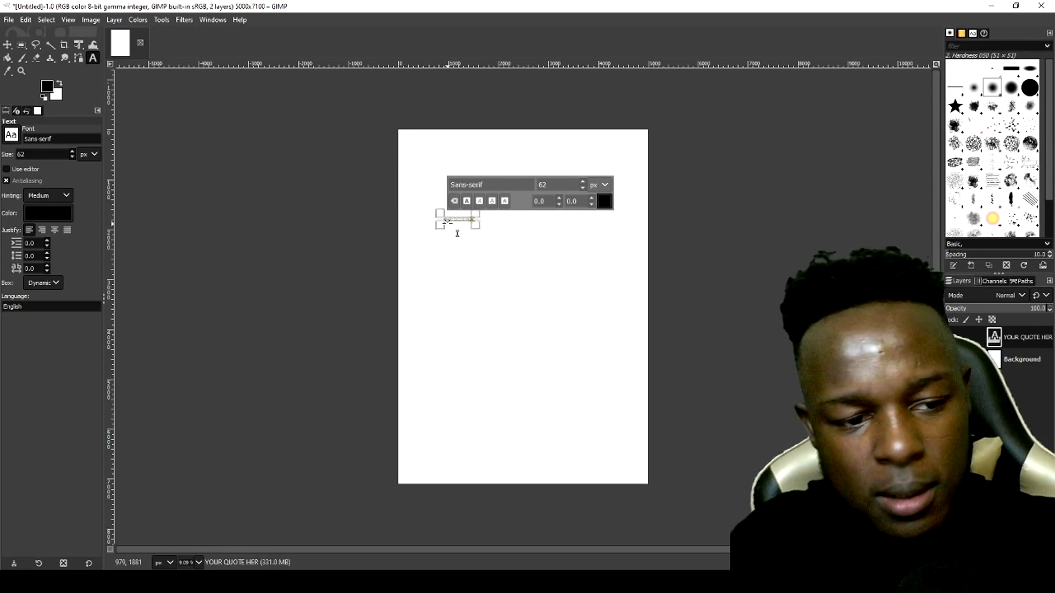
type("E")
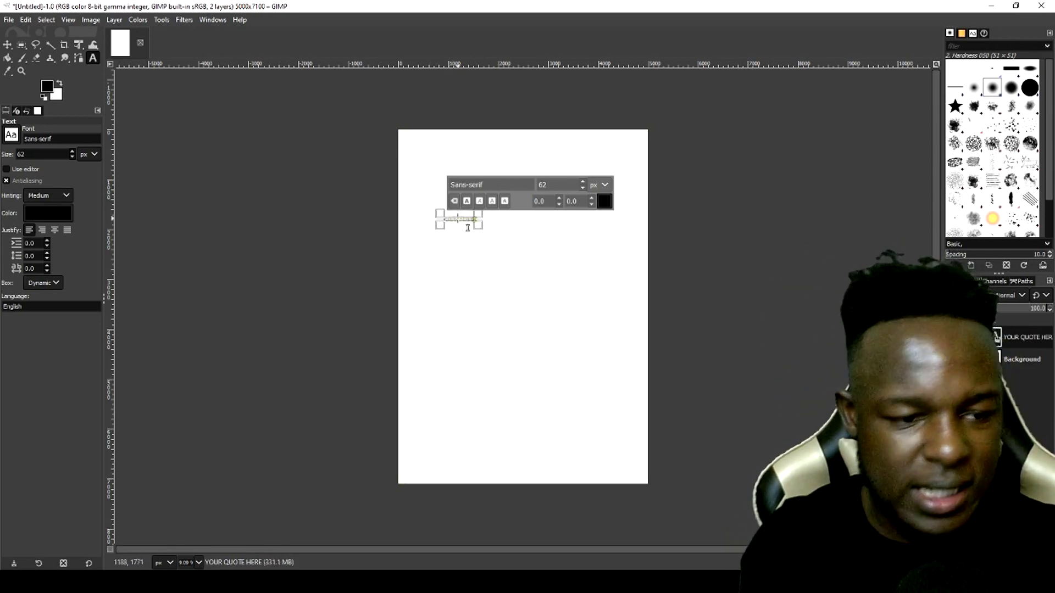
- Select the whole "YOUR QUOTE HERE" text and try font sizes of 250 px and 500 px
key("ctrl+a")
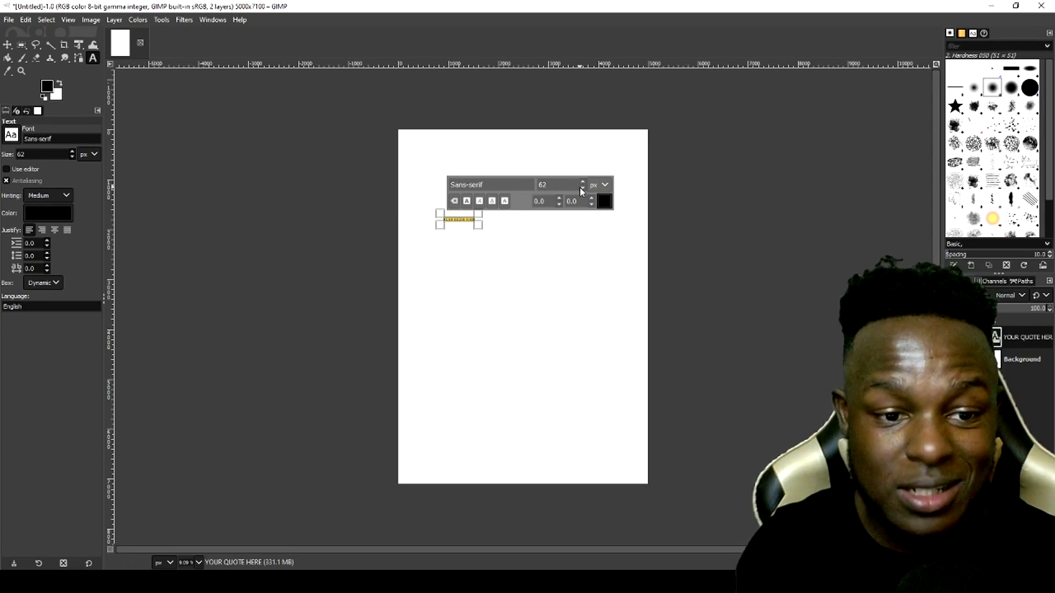
double_click(552, 187)
type("250")
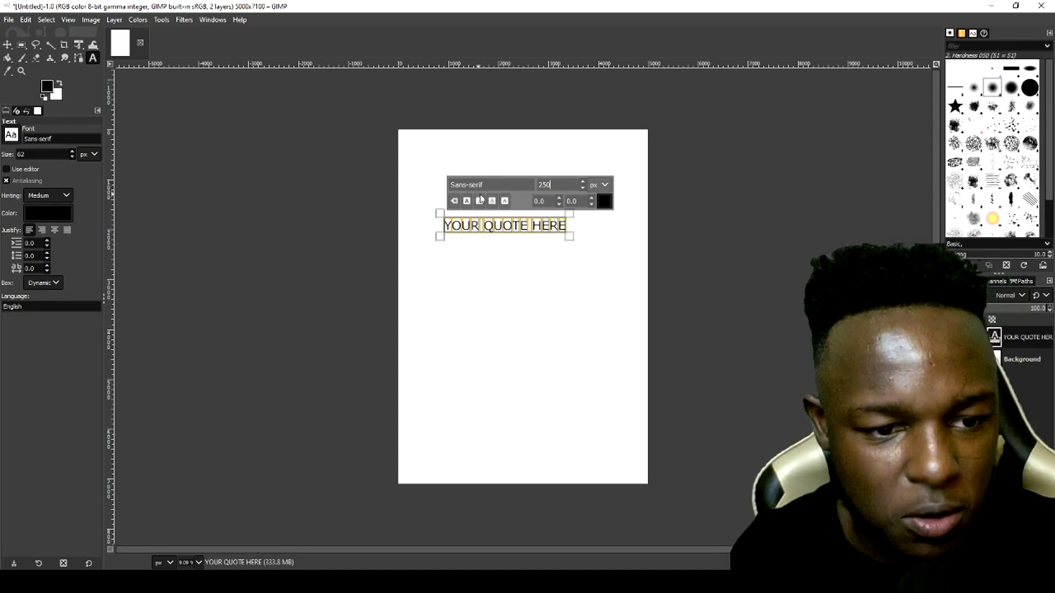
double_click(570, 187)
type("5")
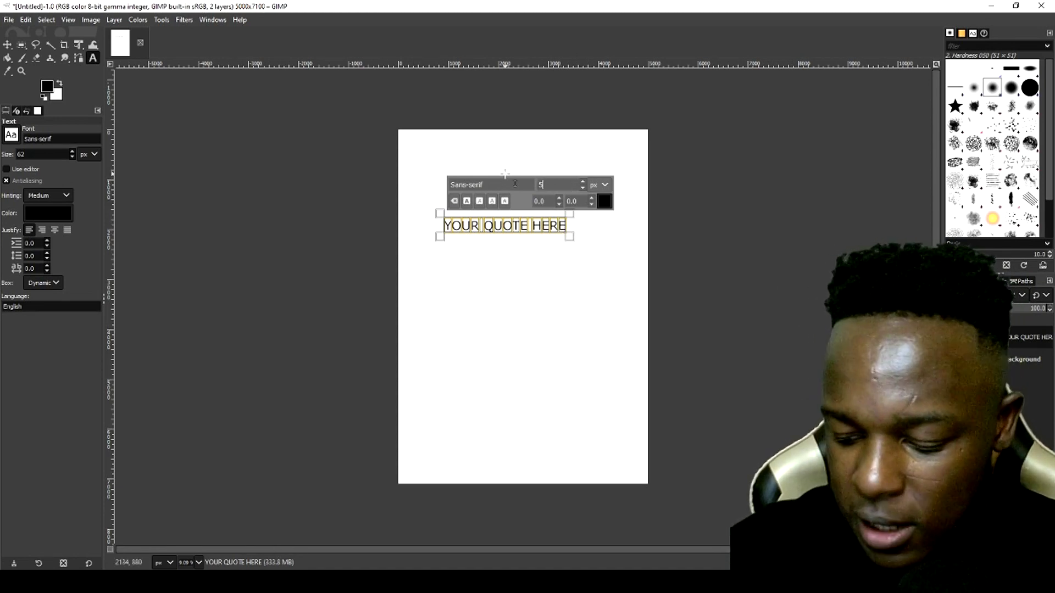
type("00")
key("Return")
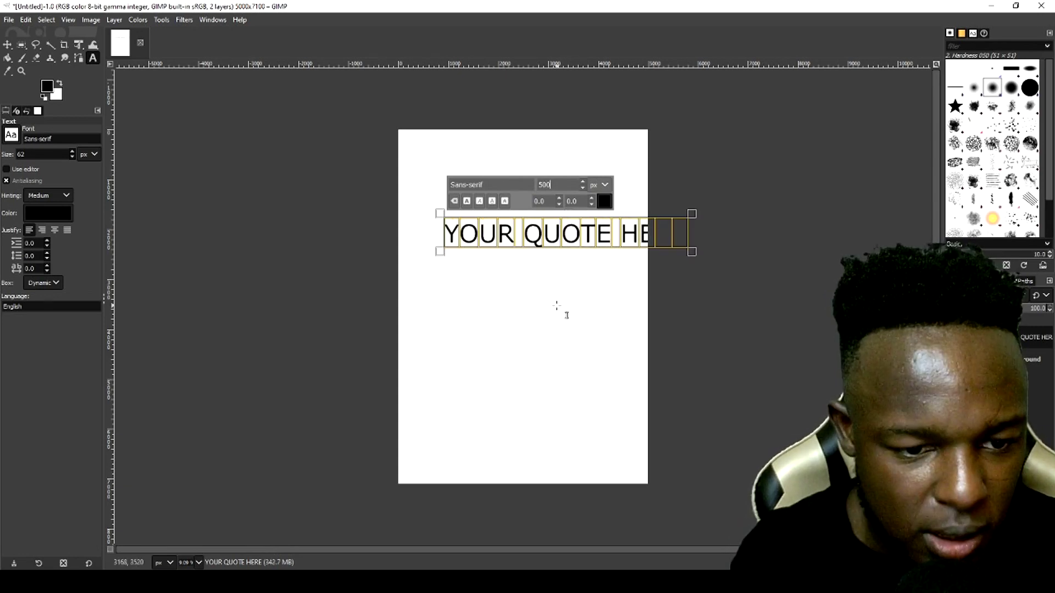
- Arrange the quote text on three centred lines, YOUR, QUOTE and HERE, at a size of 750 px
left_click(542, 333)
left_click(530, 242)
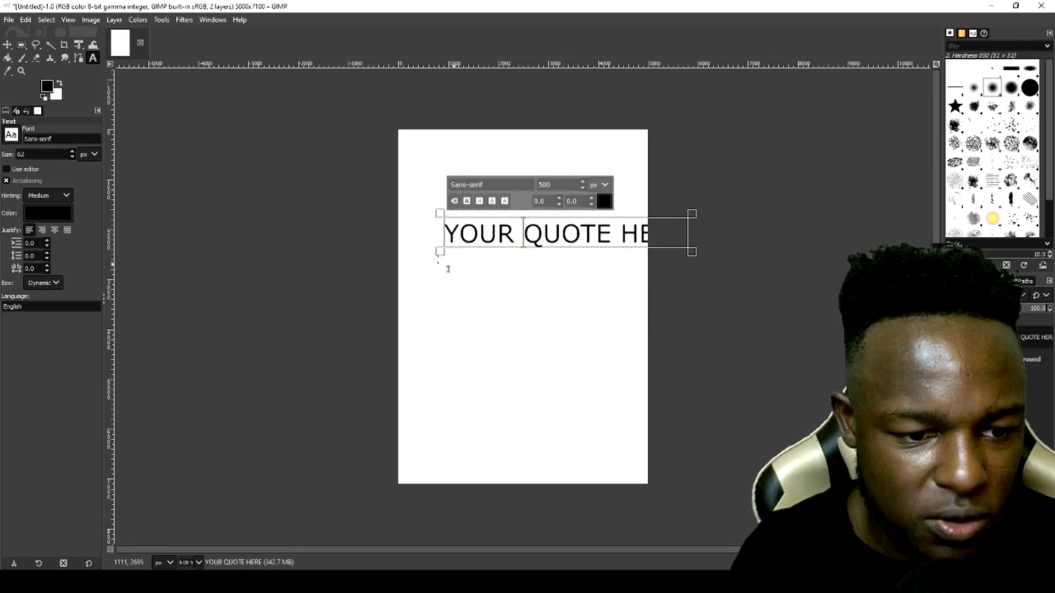
key("Escape")
left_click(484, 259)
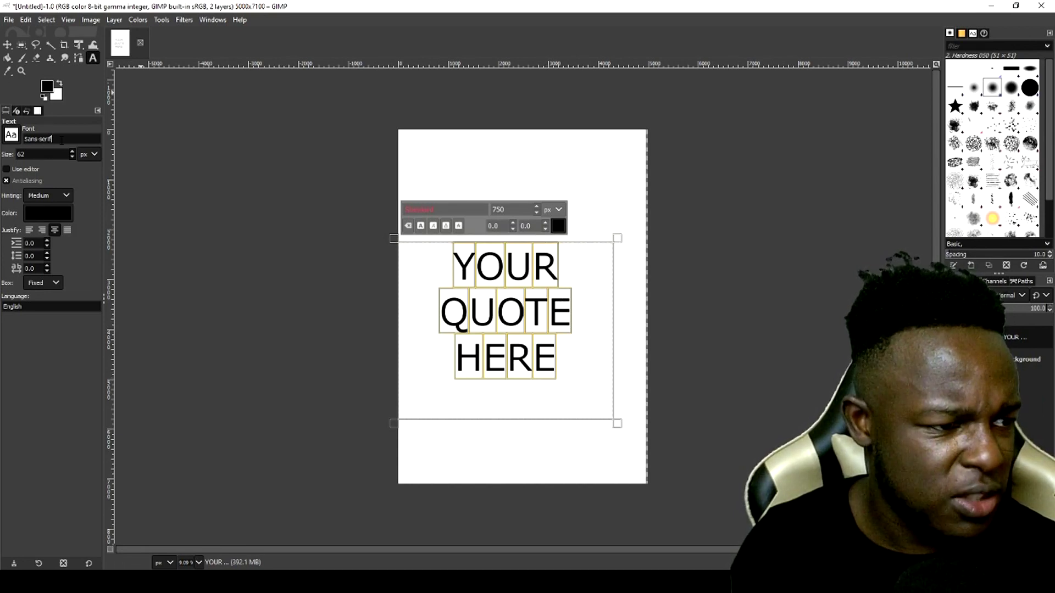
- Change the font of the selected three-line quote text to Stencil
left_click(13, 137)
scroll(40, 178, "down", 4)
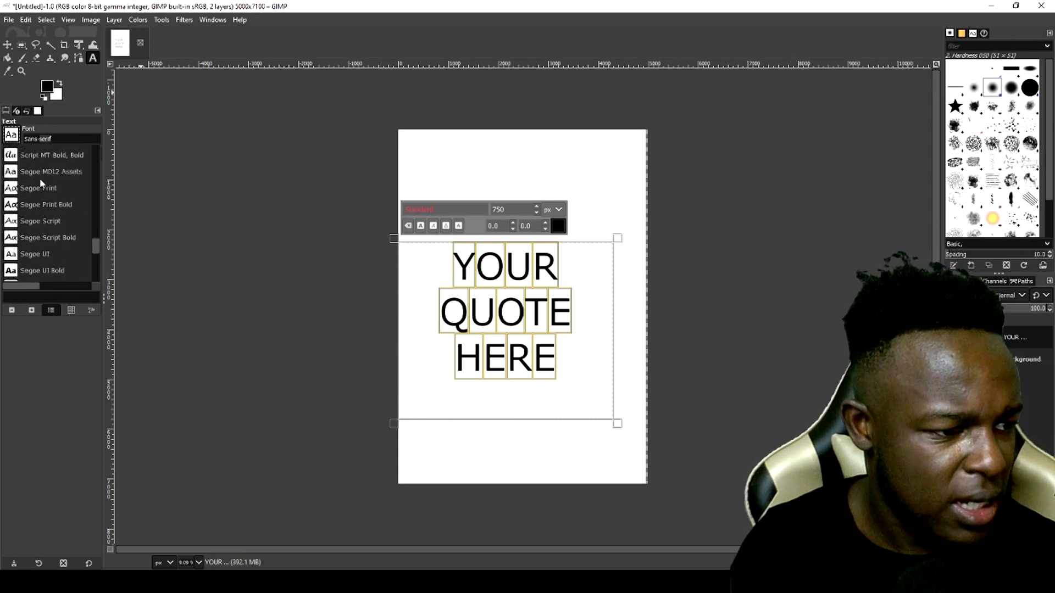
scroll(79, 252, "down", 12)
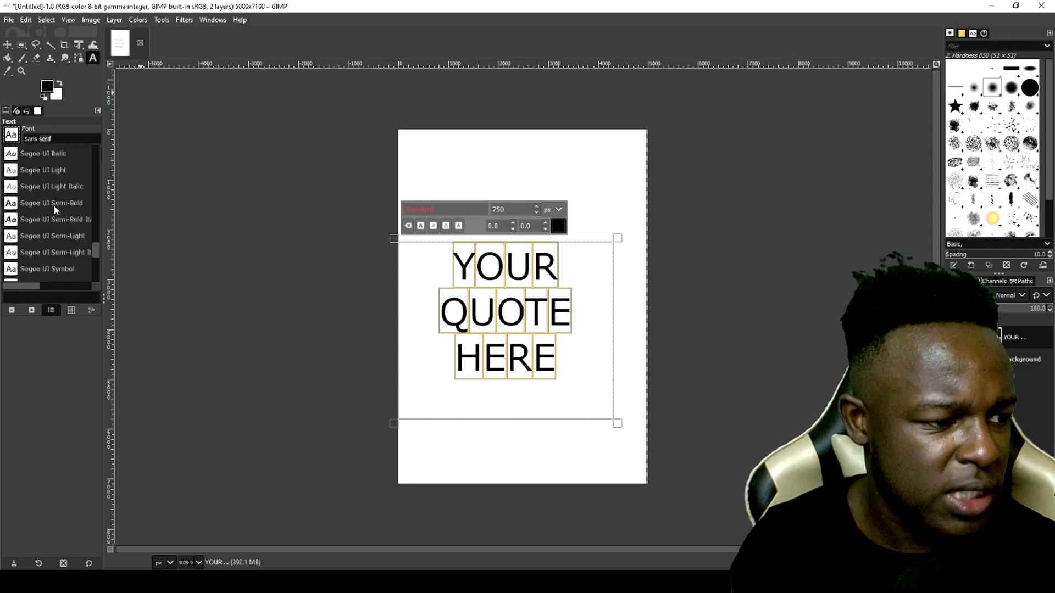
scroll(54, 205, "down", 10)
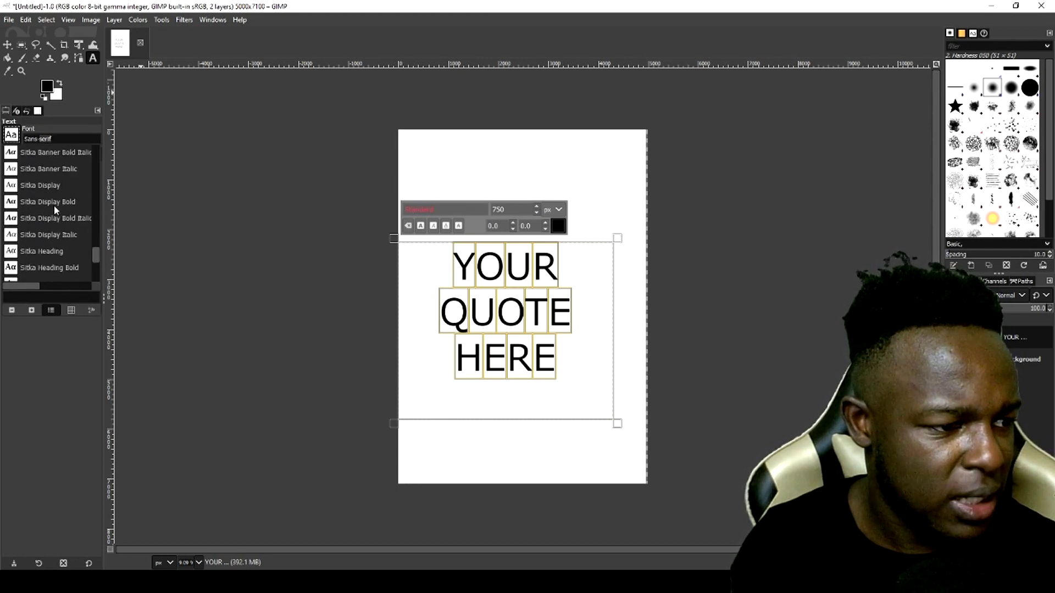
scroll(54, 205, "down", 8)
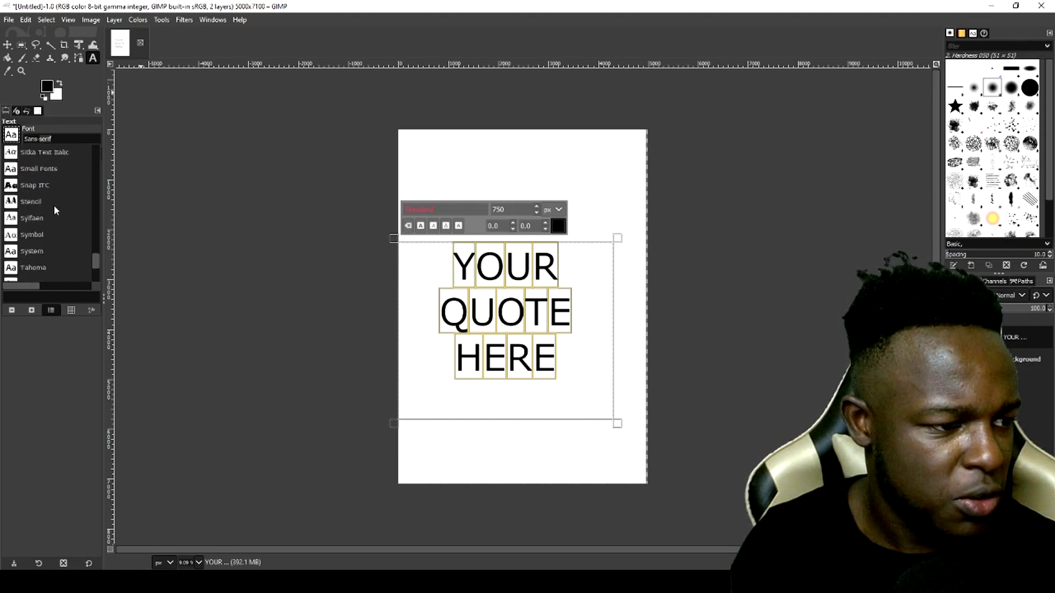
left_click(53, 206)
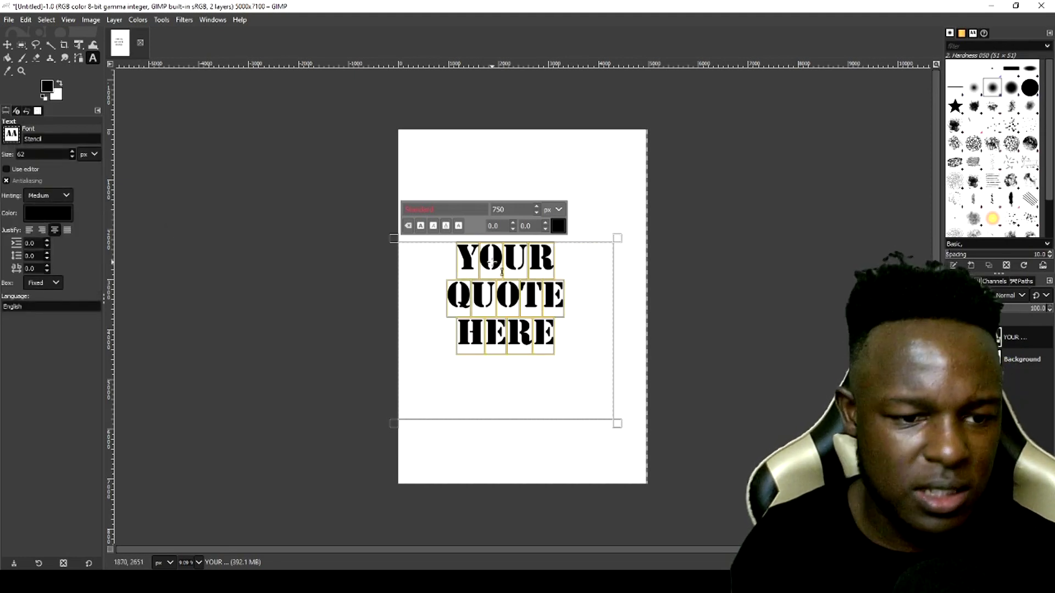
- Try bold and italic styling on the quote text and clear that formatting
left_click(421, 226)
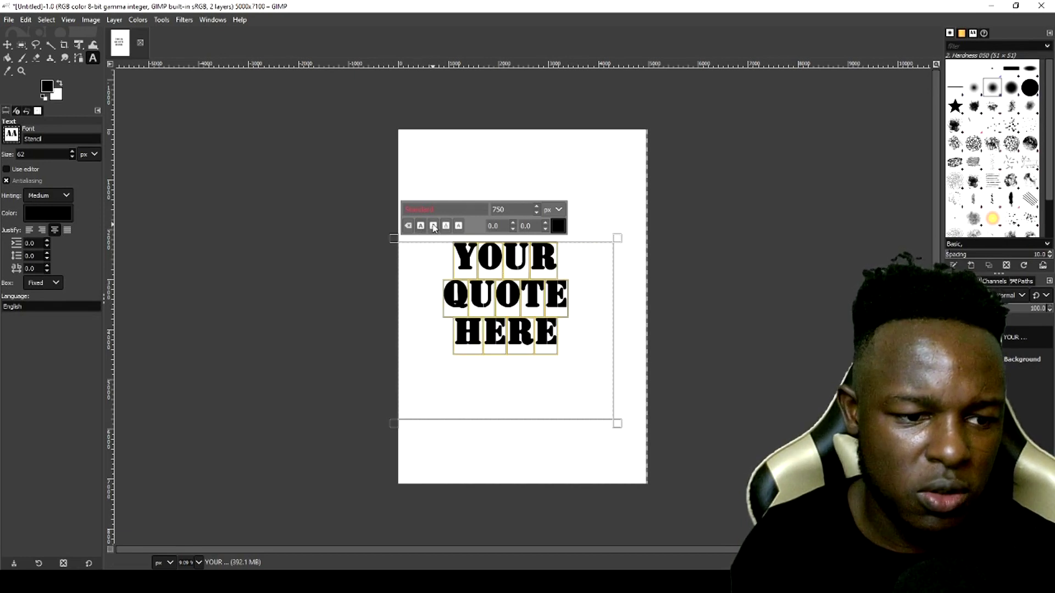
left_click(433, 227)
left_click(408, 226)
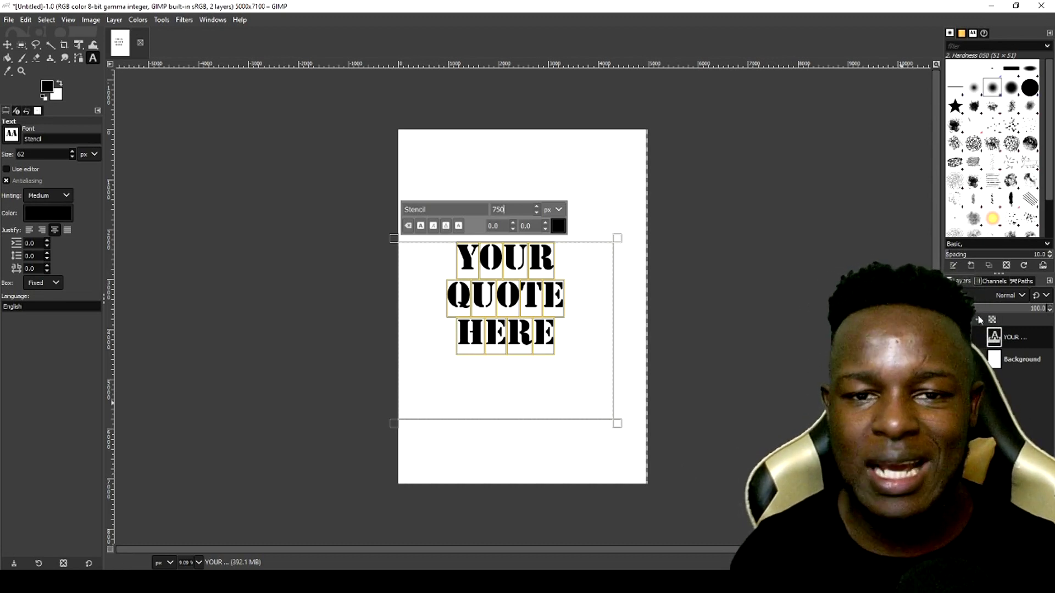
- Hide the white Background layer so the canvas is transparent, and check the file export commands
left_click(954, 359)
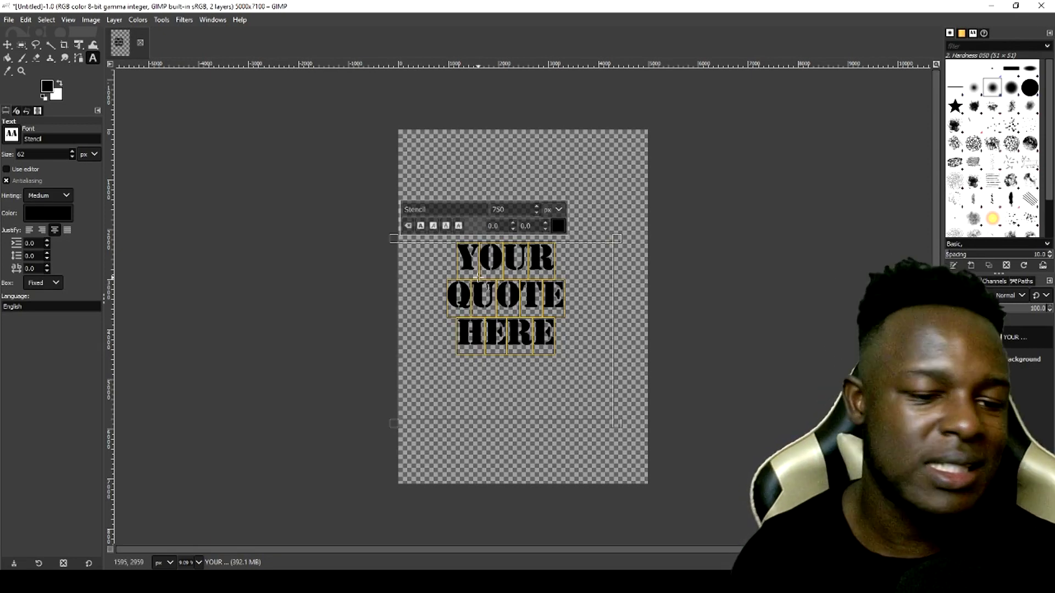
left_click(9, 19)
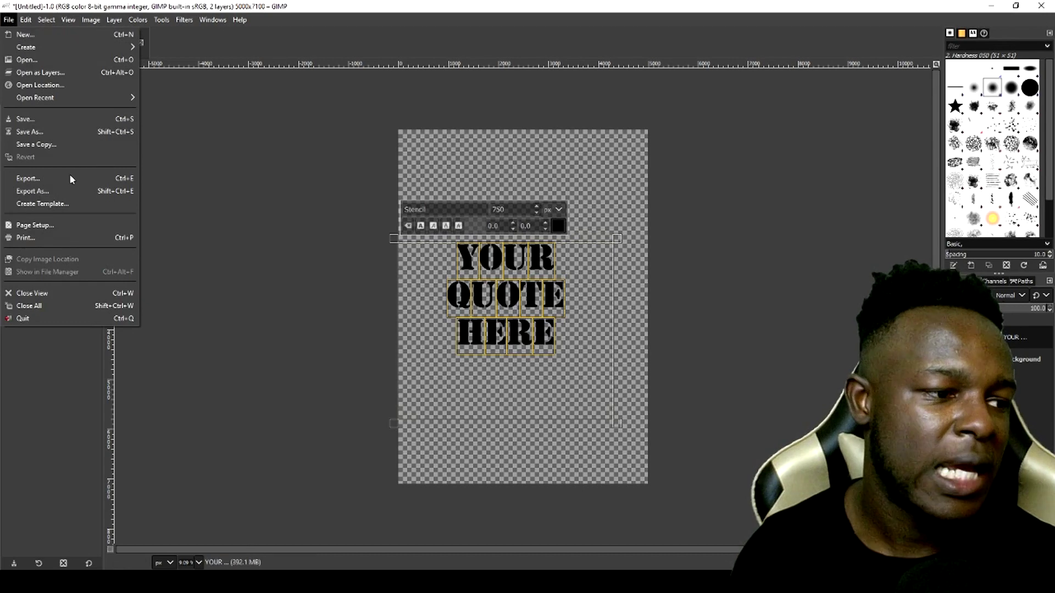
left_click(660, 111)
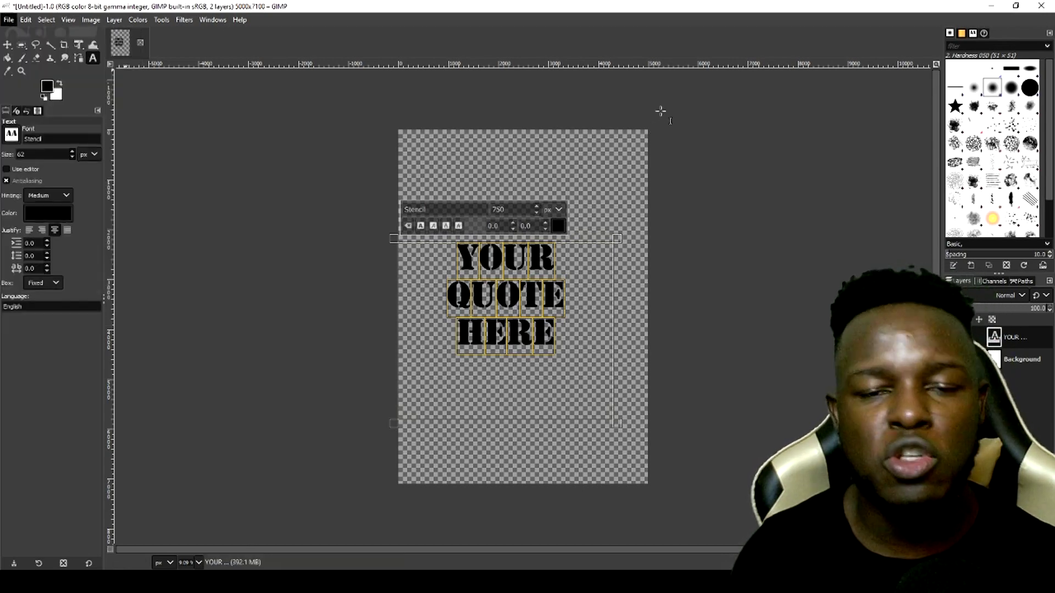